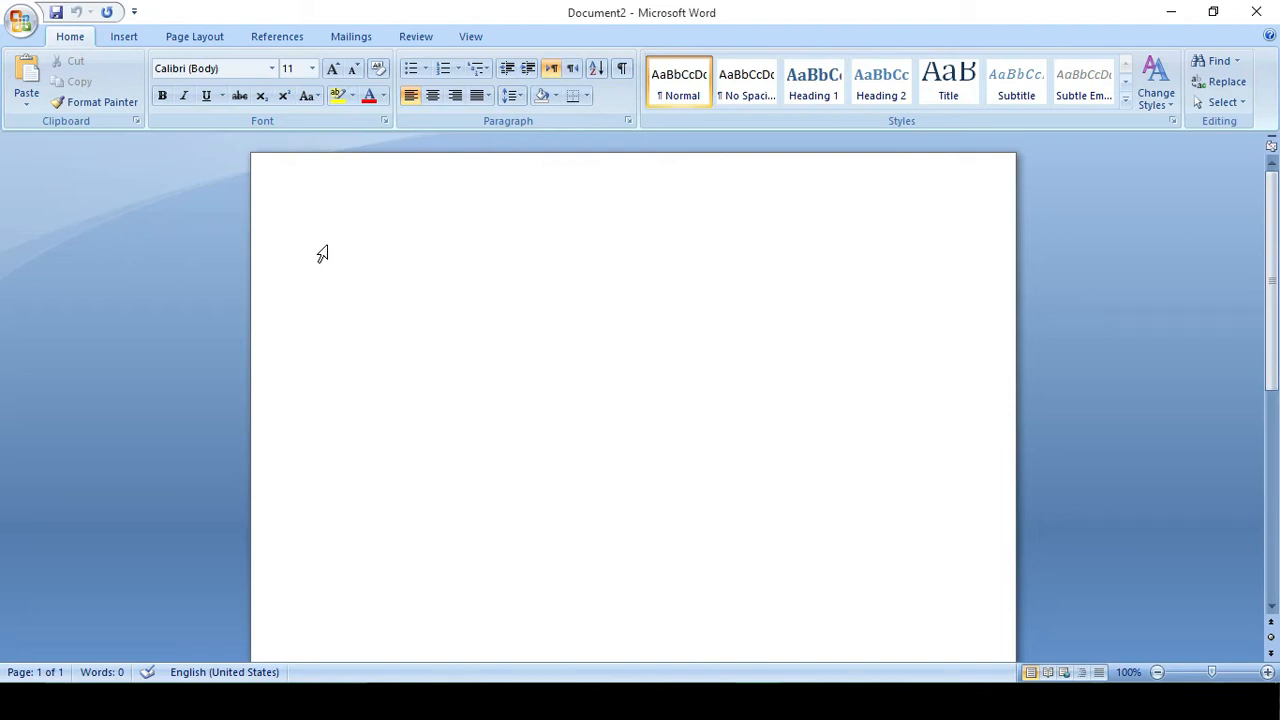
Generate sample paragraphs in the blank document with =RAND().
text(=RAND())
key(Return)
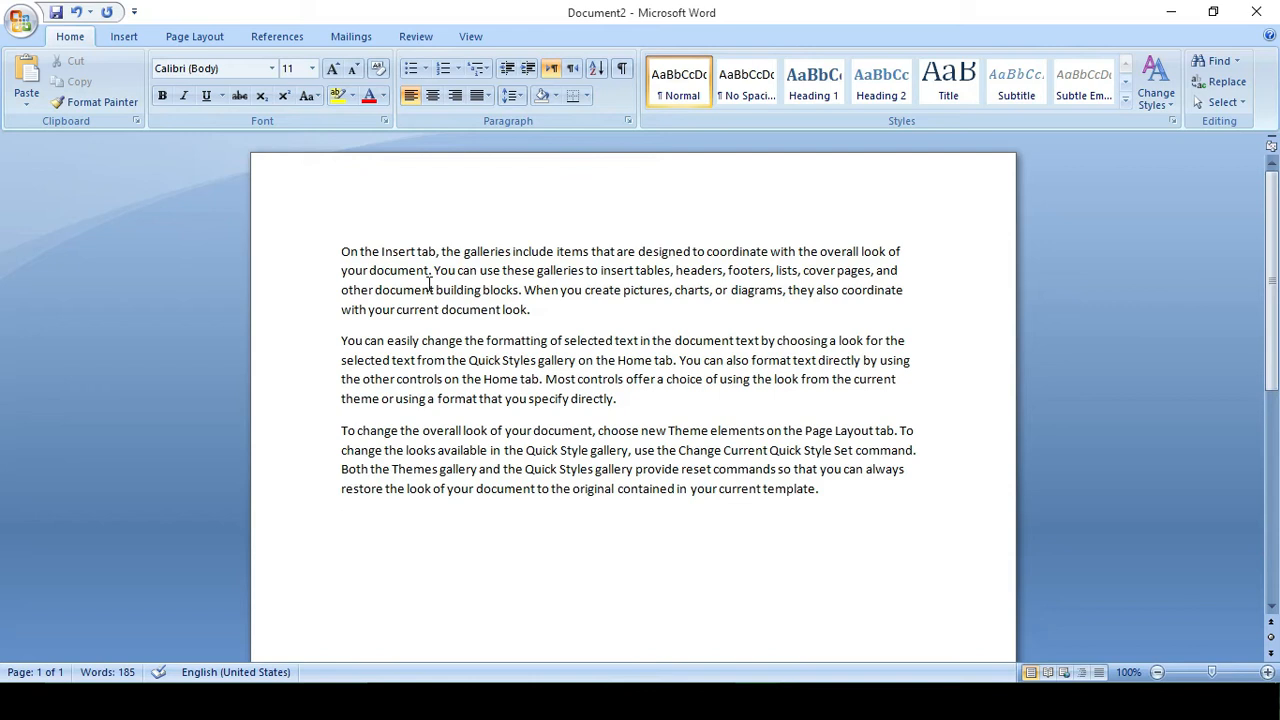
Move the first line of text, starting "On the Insert tab", to below the last paragraph using Cut and Paste.
click(343, 252)
drag(343, 252, 898, 251)
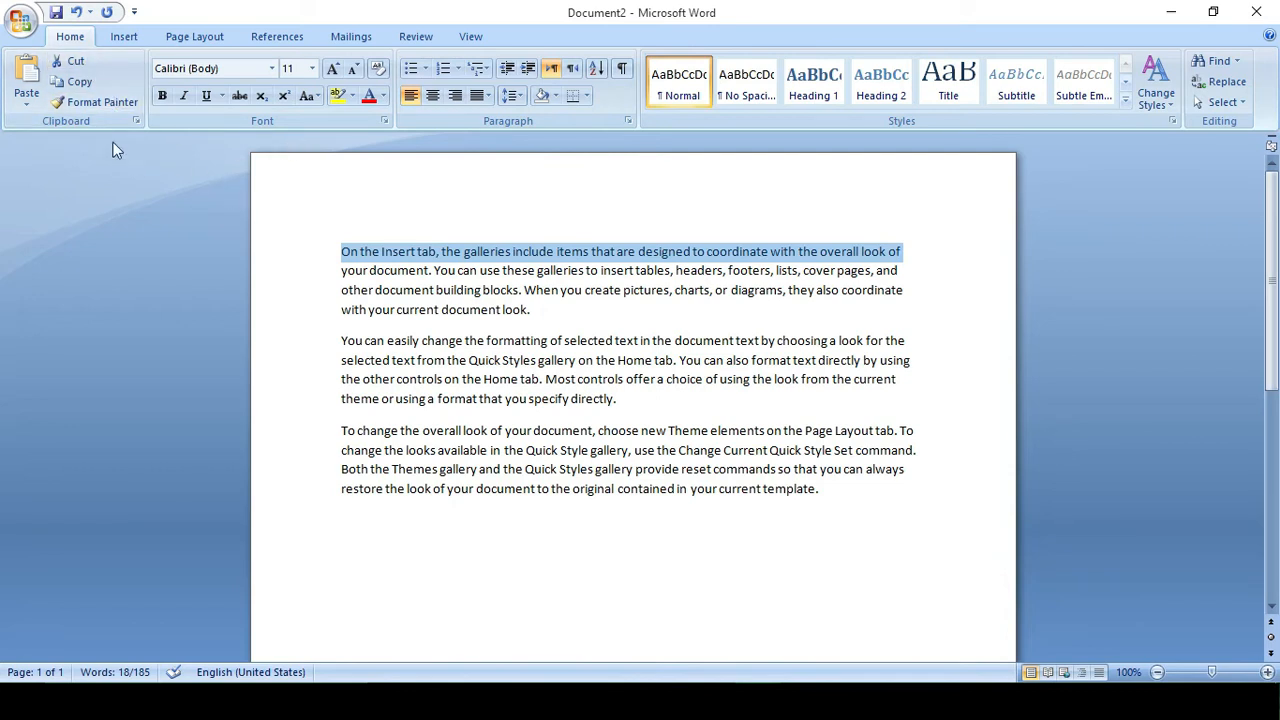
click(77, 62)
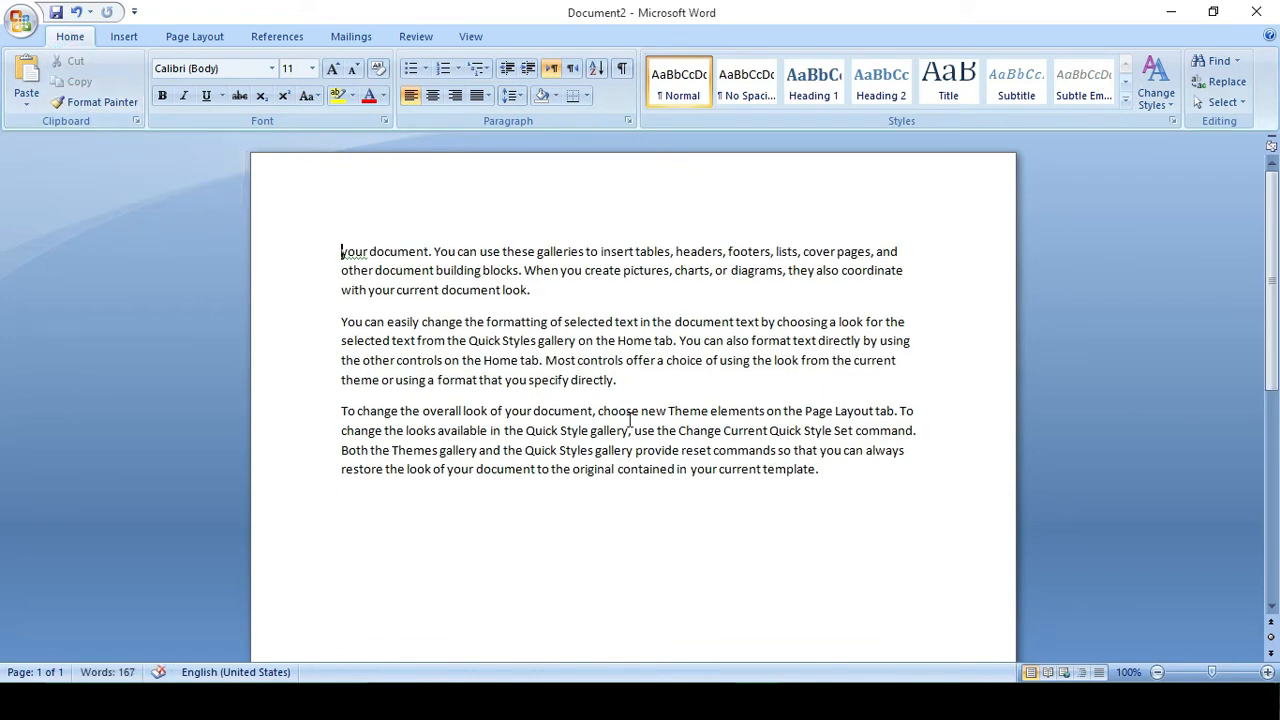
click(879, 493)
click(22, 88)
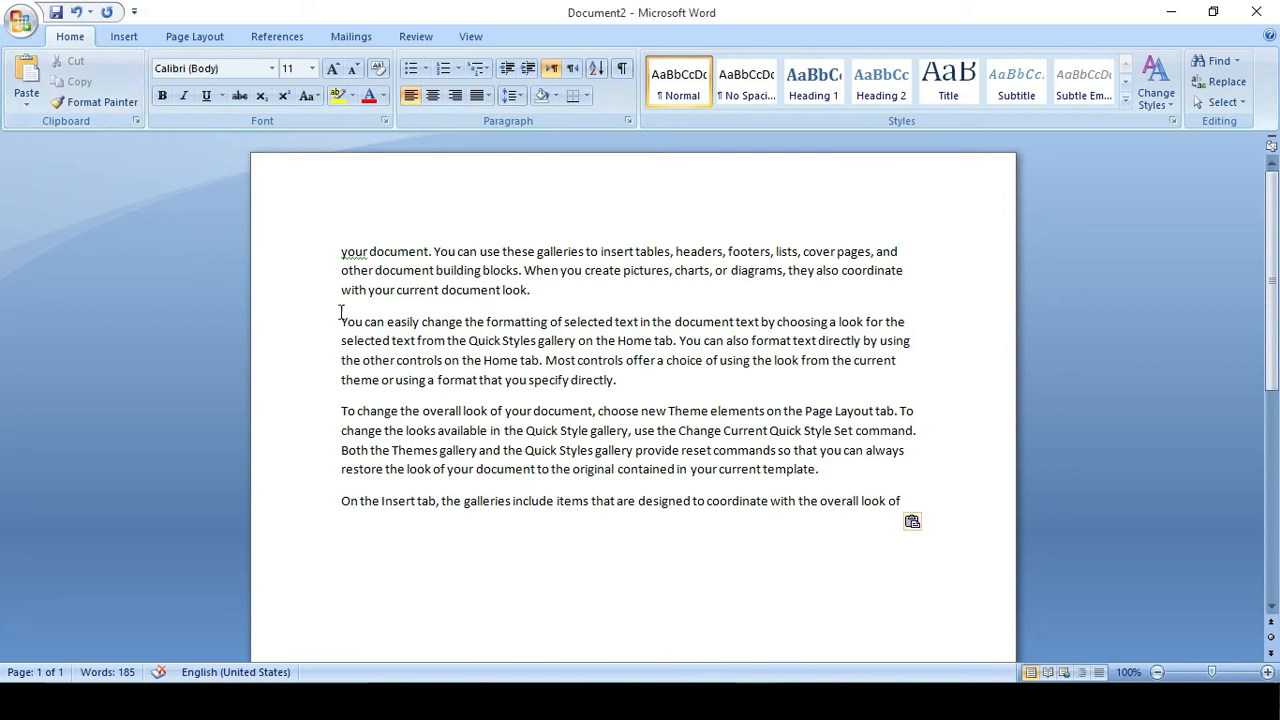
Copy the whole paragraph beginning "You can easily change the formatting".
drag(342, 321, 620, 382)
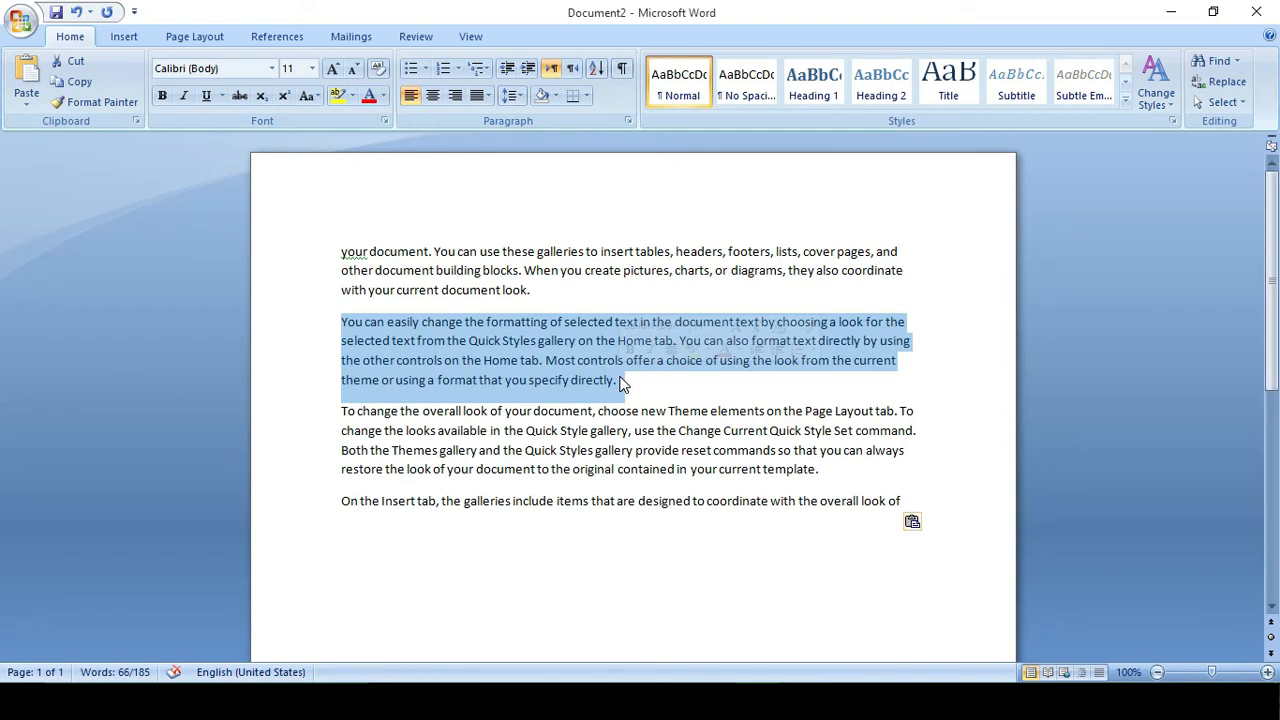
click(620, 382)
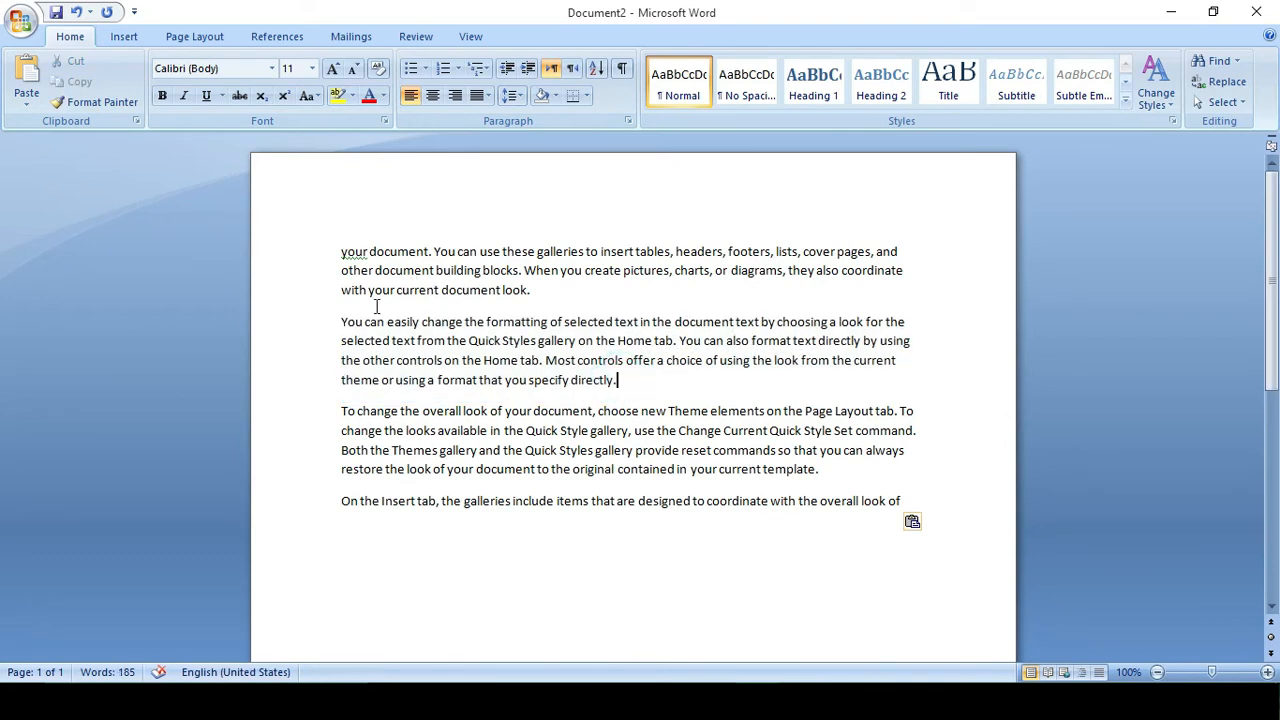
click(342, 321)
drag(342, 321, 632, 392)
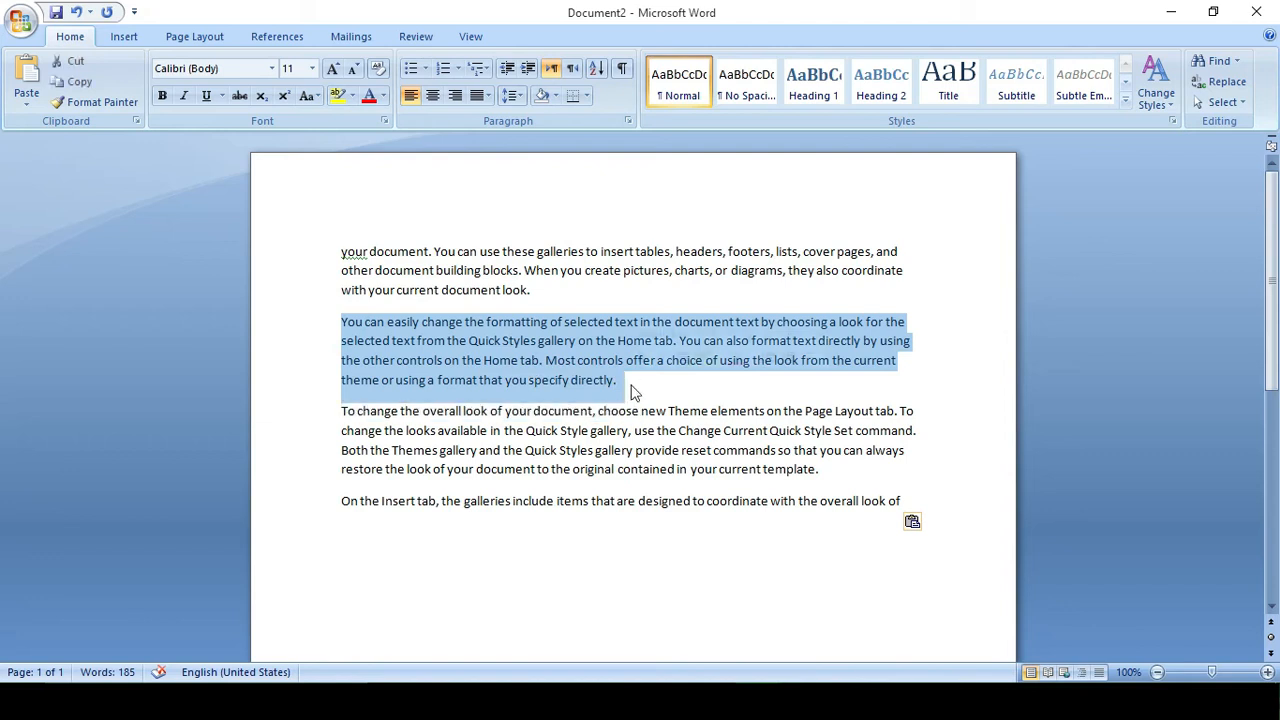
click(80, 86)
Add an empty line above the final "On the Insert tab" line and paste the copied paragraph there.
click(363, 579)
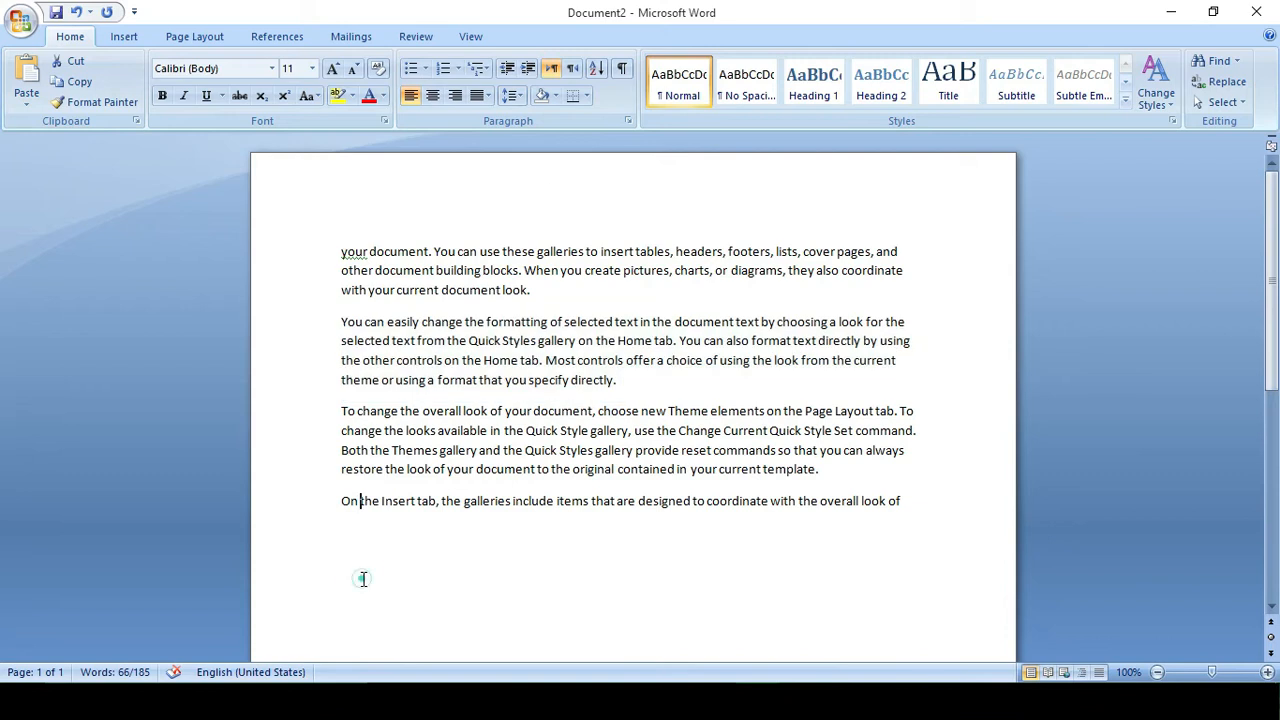
key(Left)
key(Left)
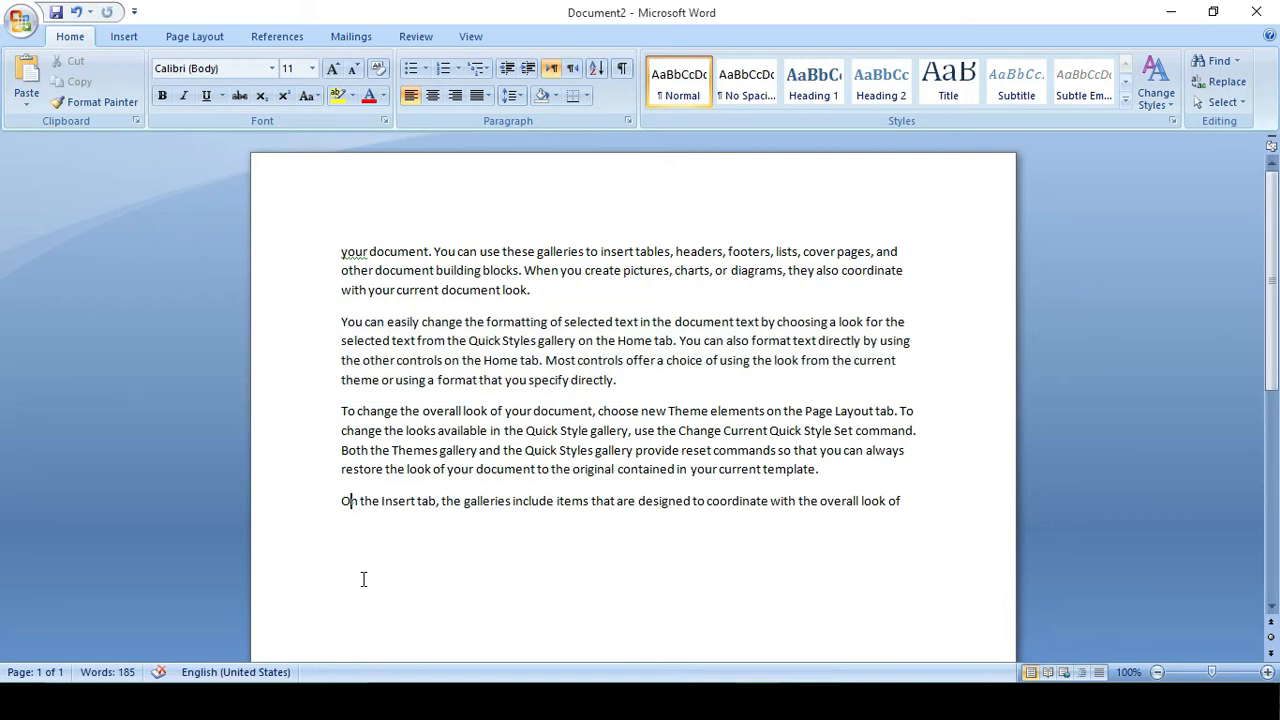
key(Return)
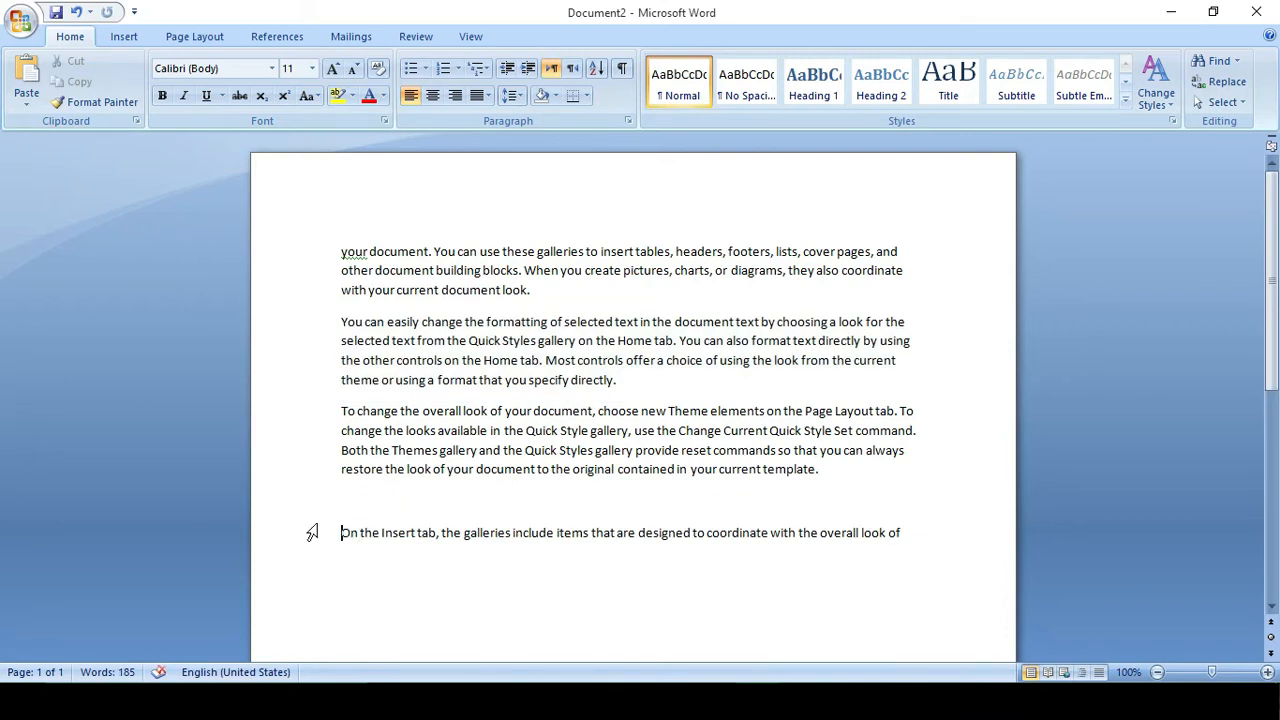
click(341, 497)
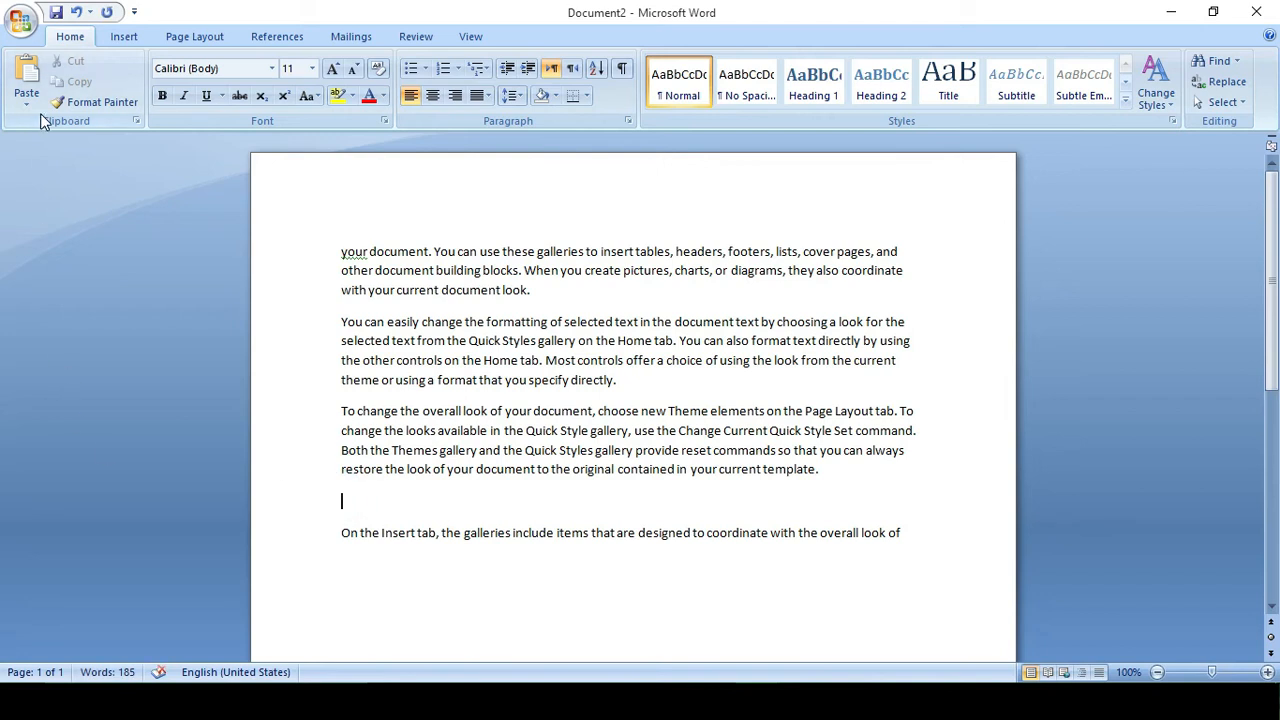
click(20, 80)
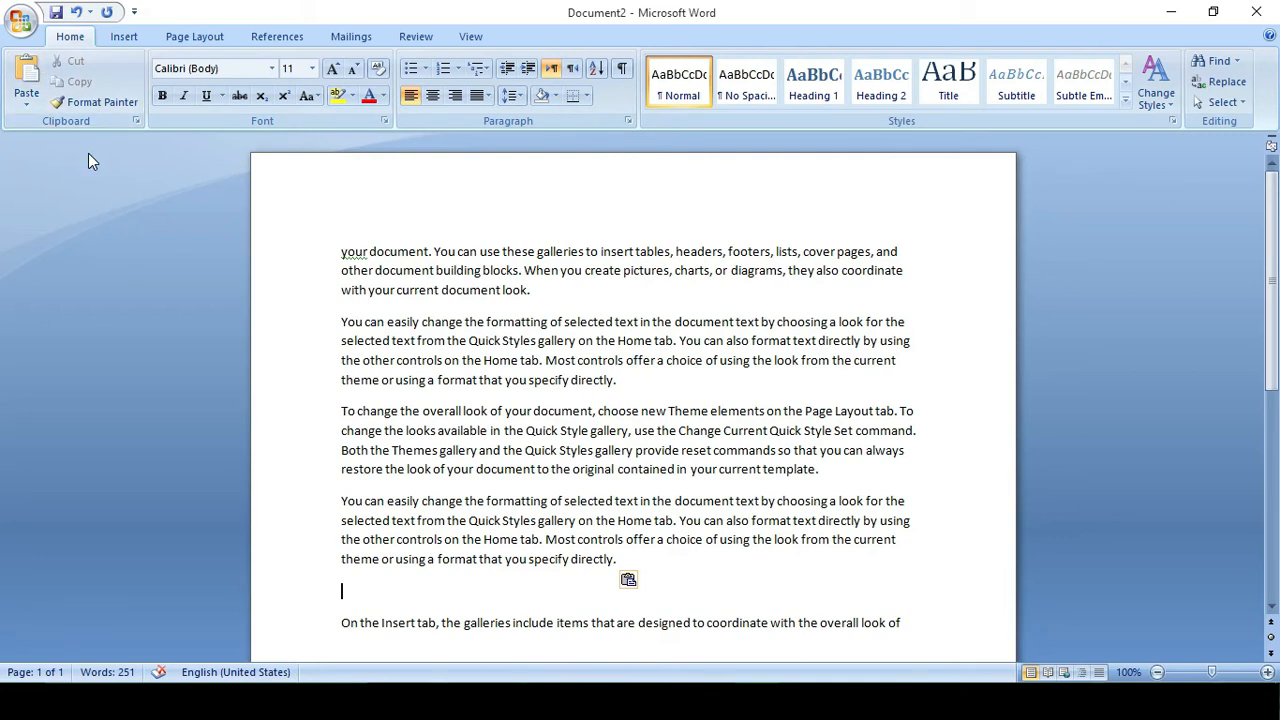
Open a new blank Word document and enter "CUT CTRL+X" as its first line.
key(super+r)
key(Return)
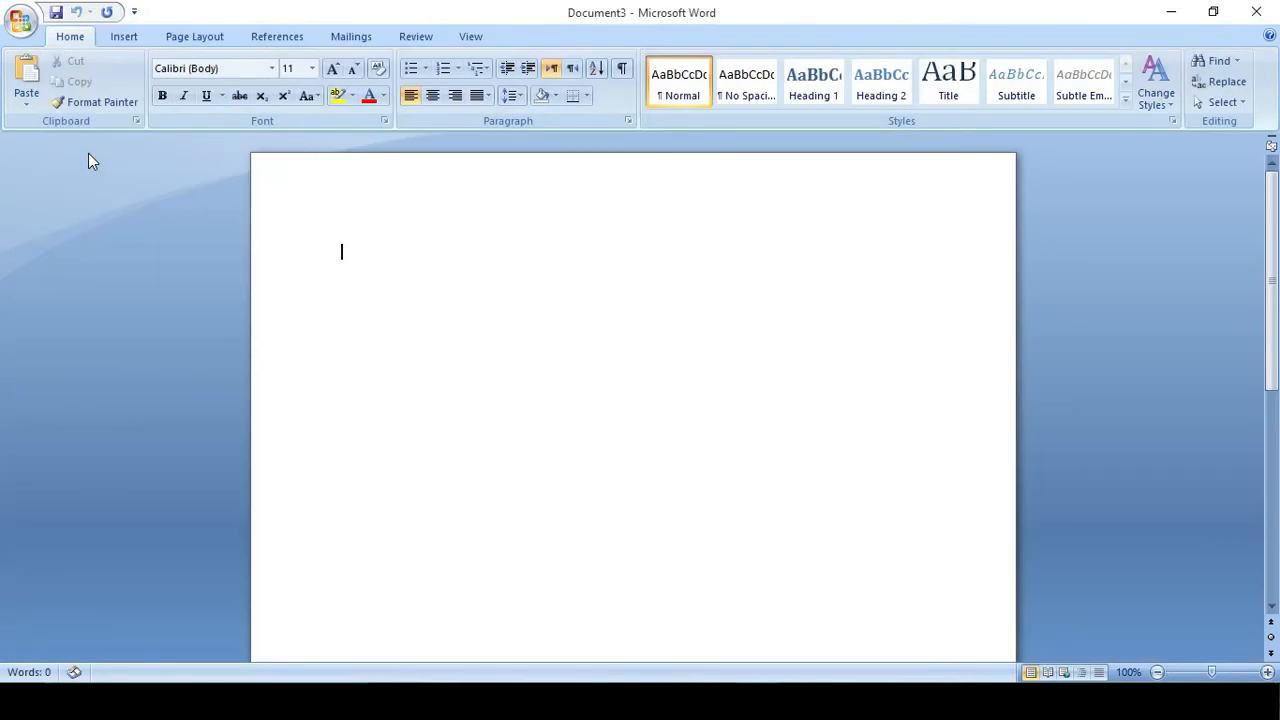
text(CUT CTRL)
key(Return)
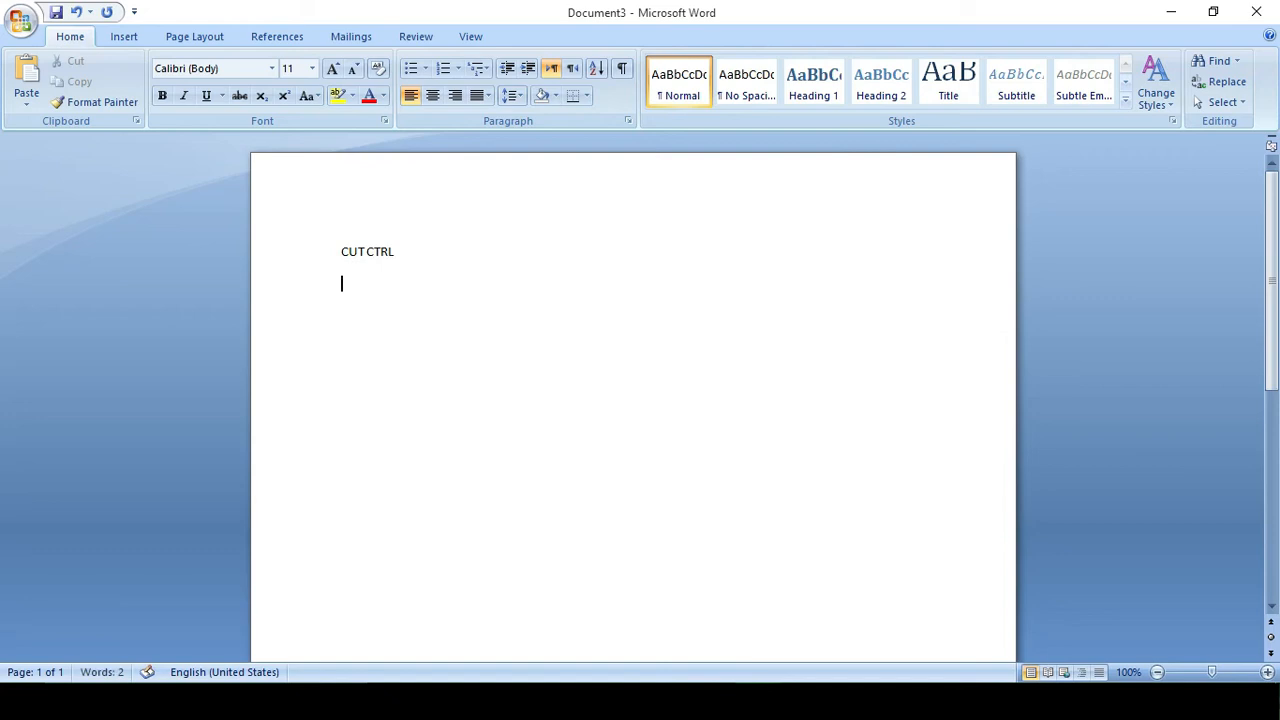
key(BackSpace)
key(BackSpace)
text(L+X)
Add the lines "COPY CTRL+C" and "PASTE CTRL+V" below the cut shortcut.
key(Return)
text(COPY CTRL)
click(400, 252)
text(=)
key(BackSpace)
click(401, 284)
text(+C)
key(Return)
text(PASTE)
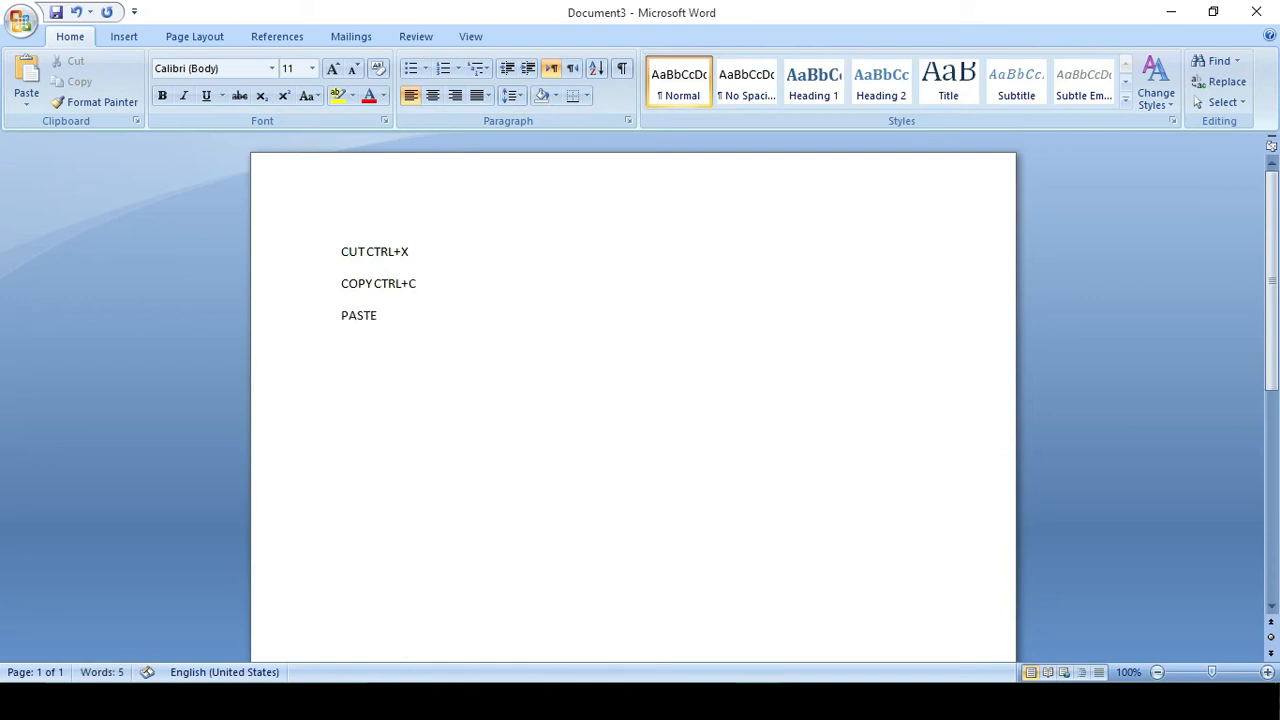
text( CTRL+V)
mouse_move(745, 700)
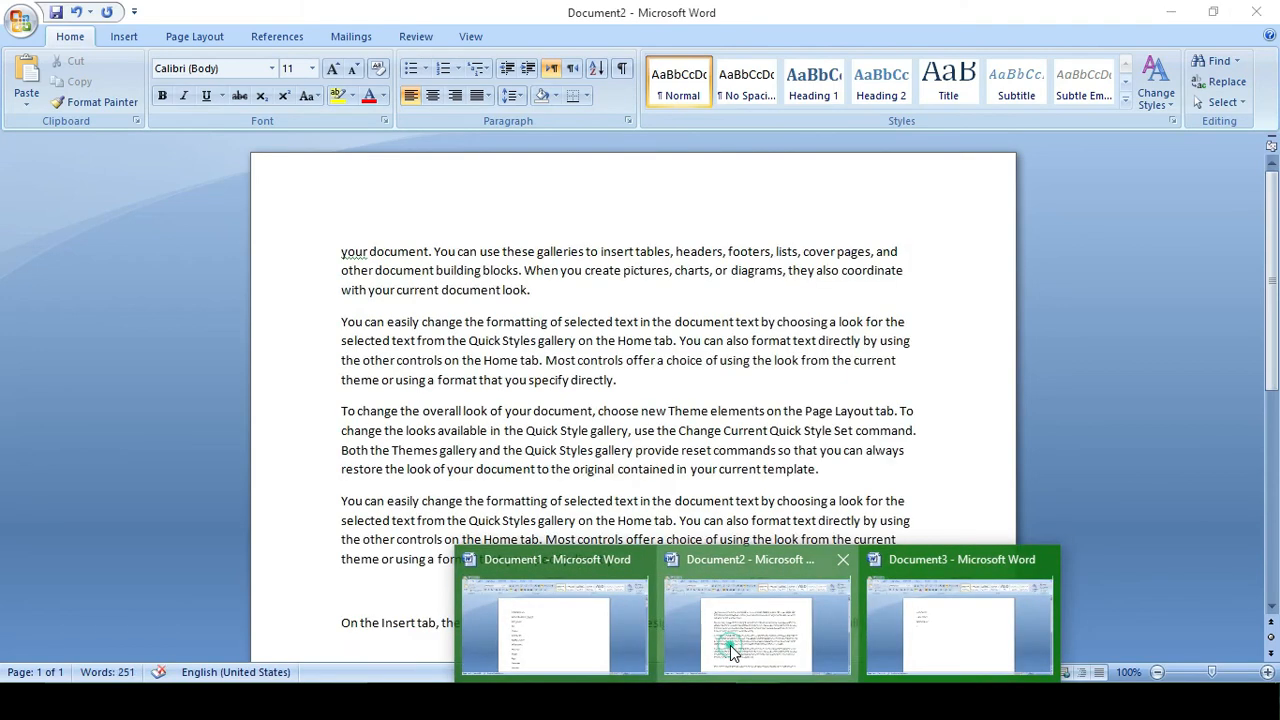
click(730, 645)
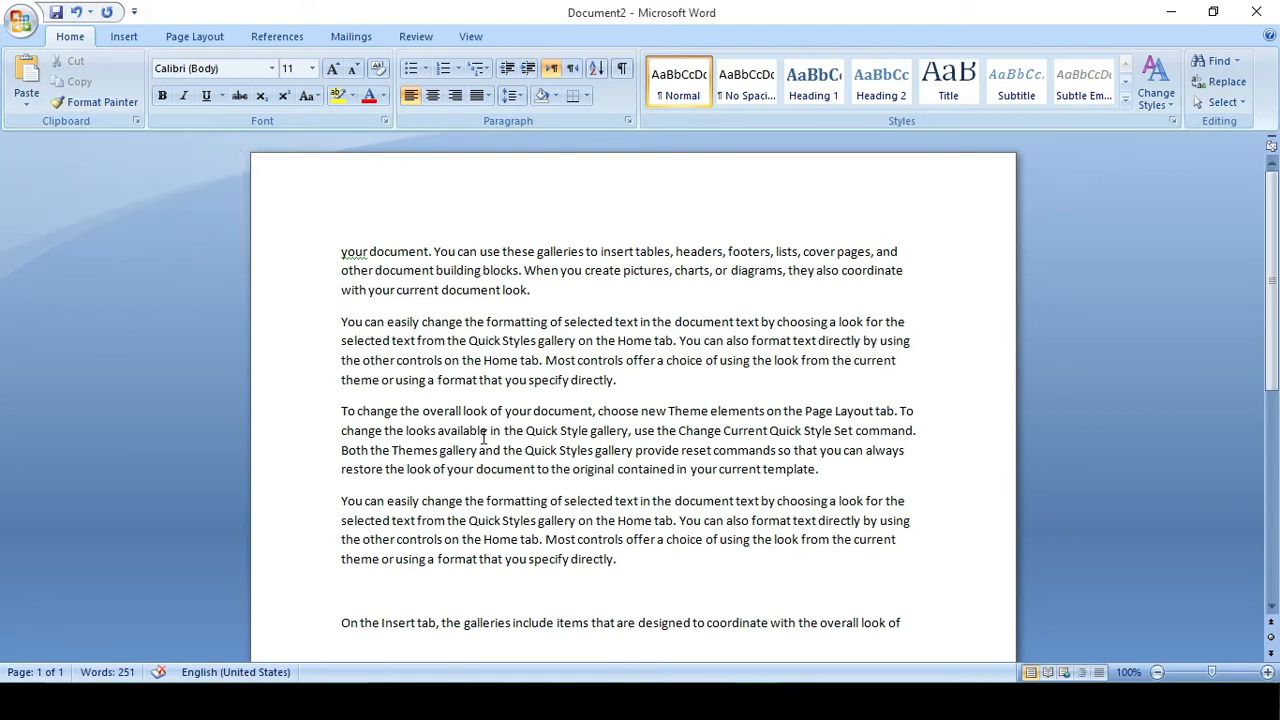
mouse_move(727, 678)
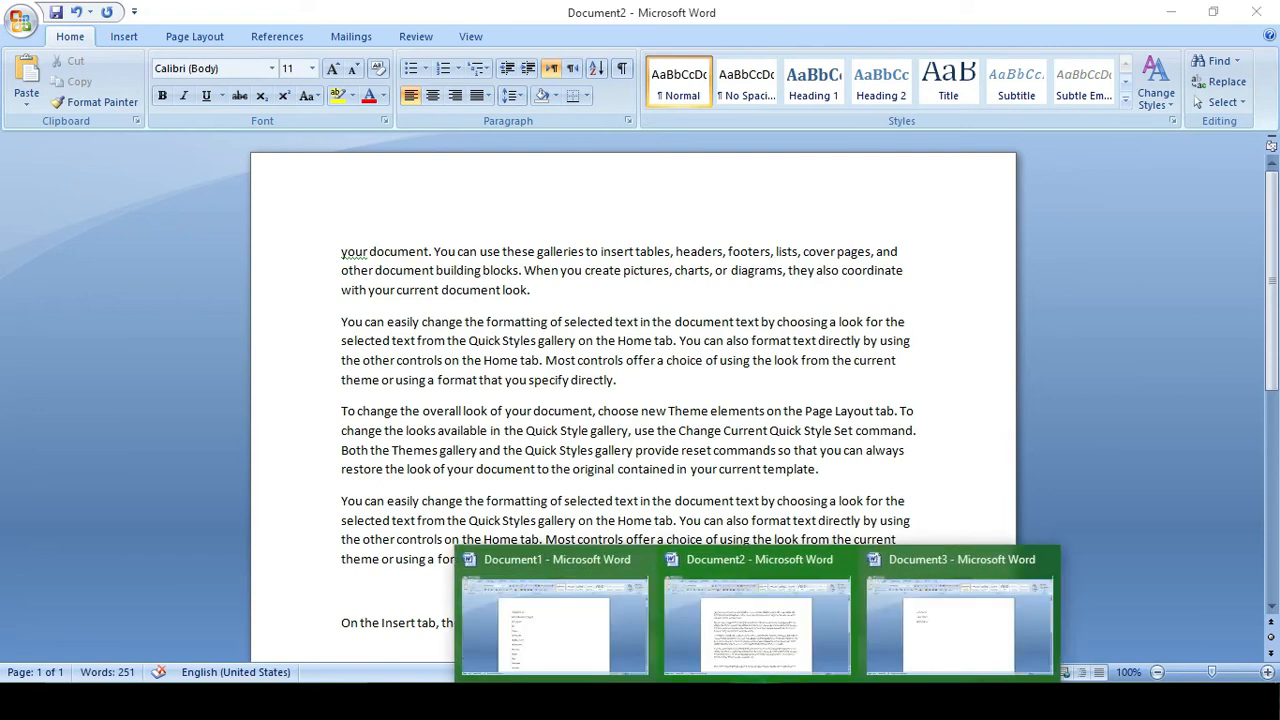
click(916, 632)
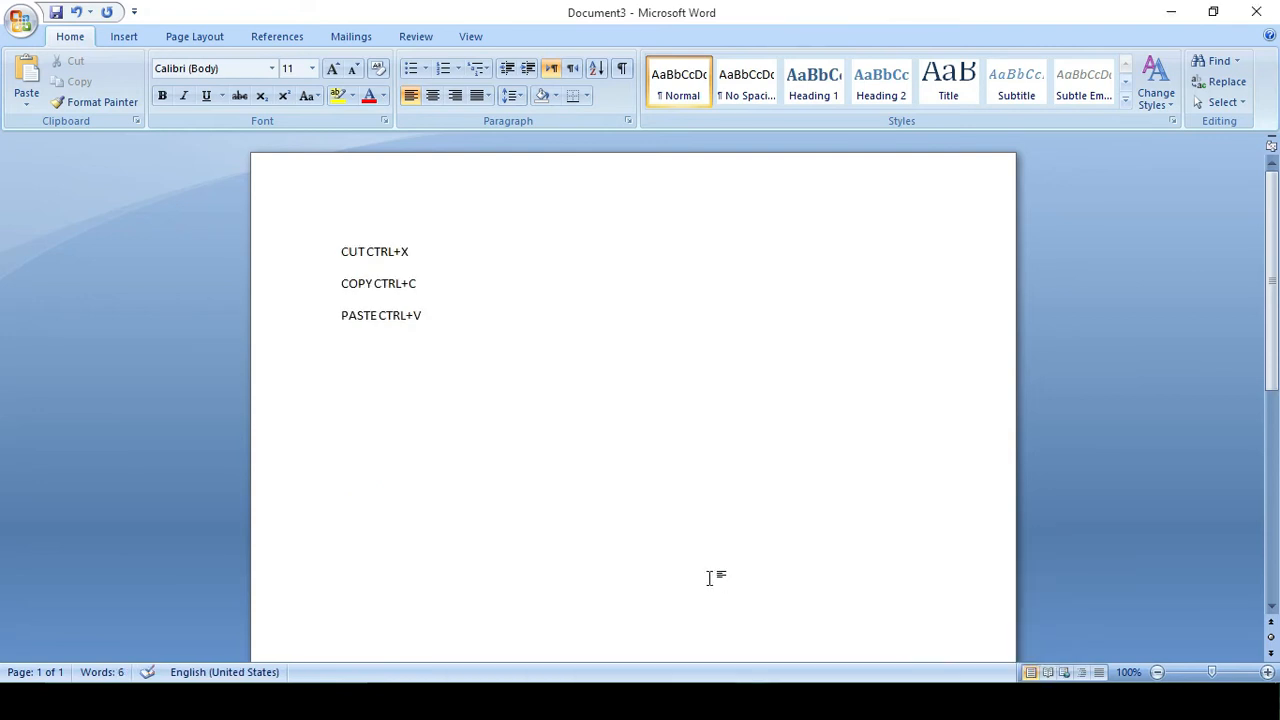
Cut the entire shortcut list from Document3 and write "PAKISTAN IS MY COUNTRY" in its place.
key(ctrl+a)
key(ctrl+x)
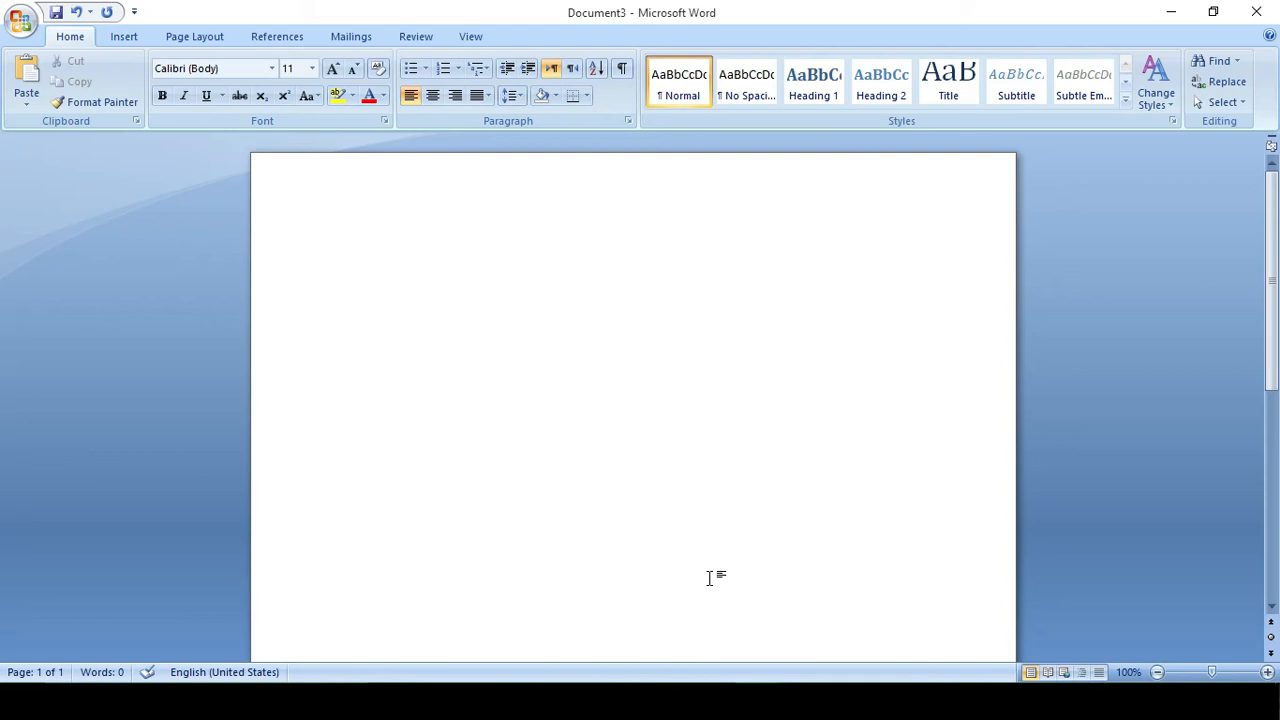
text(PAKISTAN IS MY)
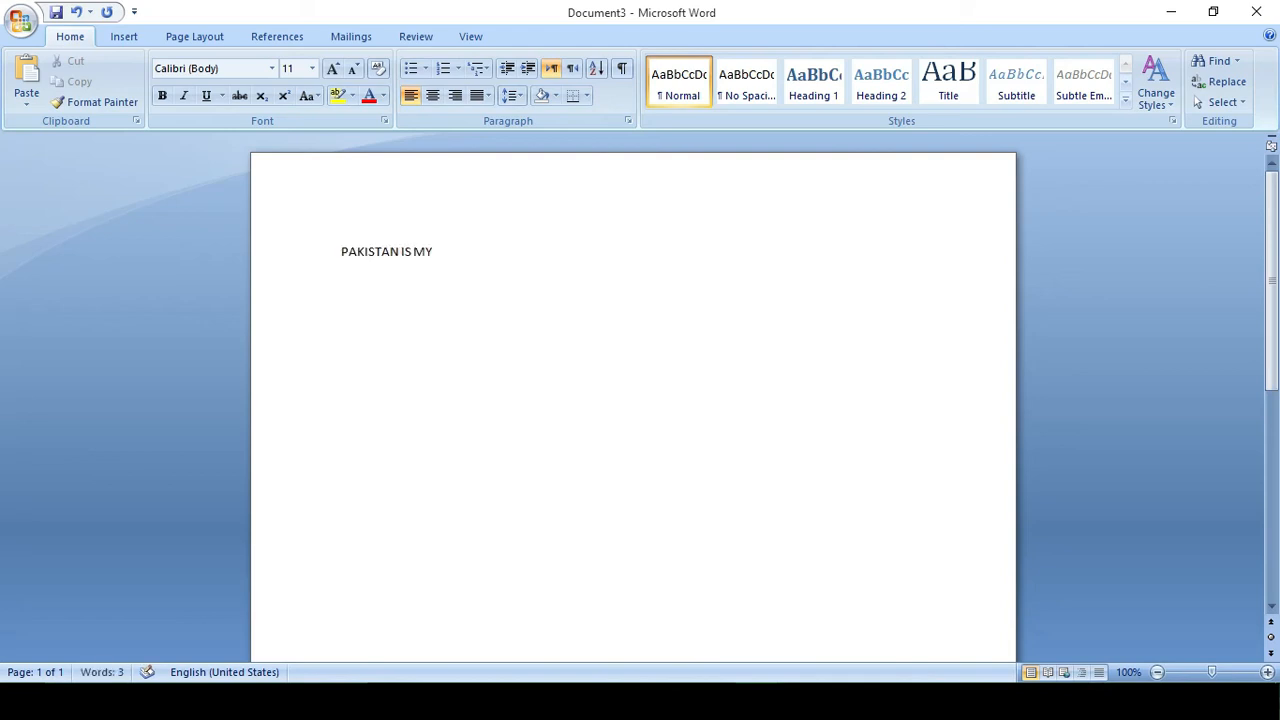
text( COUNTRY)
Format the line "PAKISTAN IS MY COUNTRY" as bold Berlin Sans FB at size 16.
drag(498, 240, 391, 240)
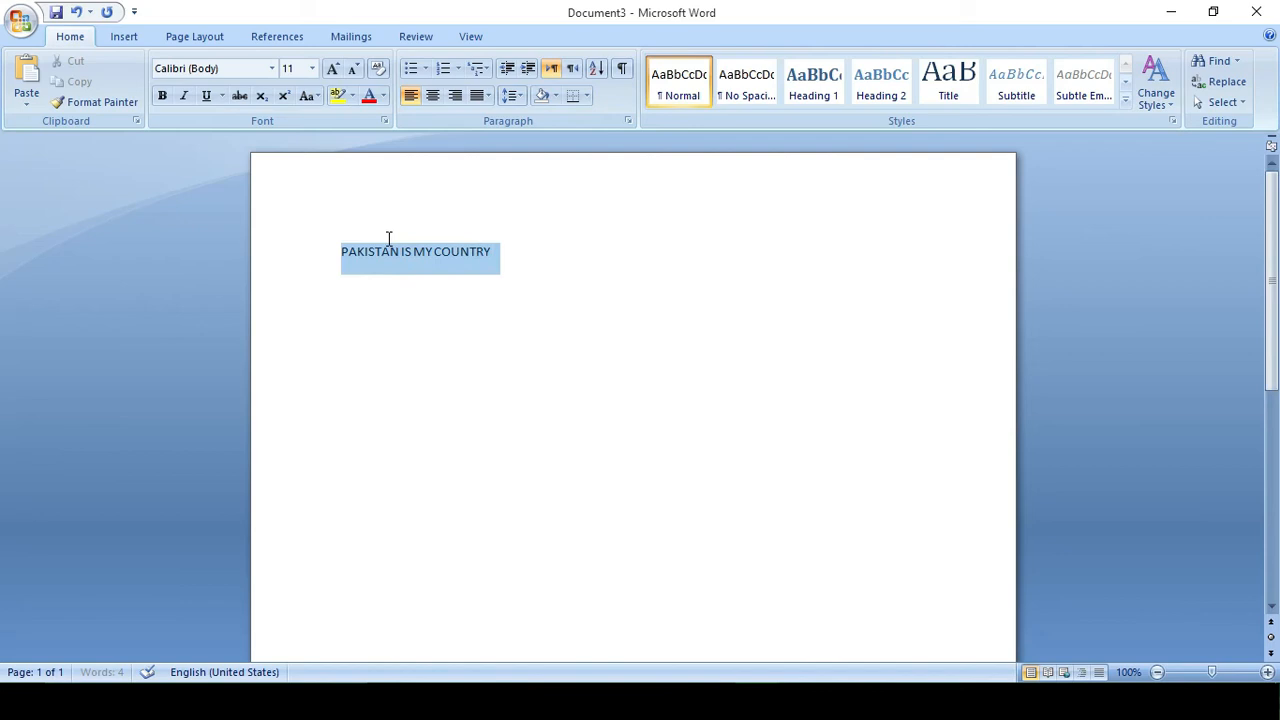
click(331, 70)
click(331, 70)
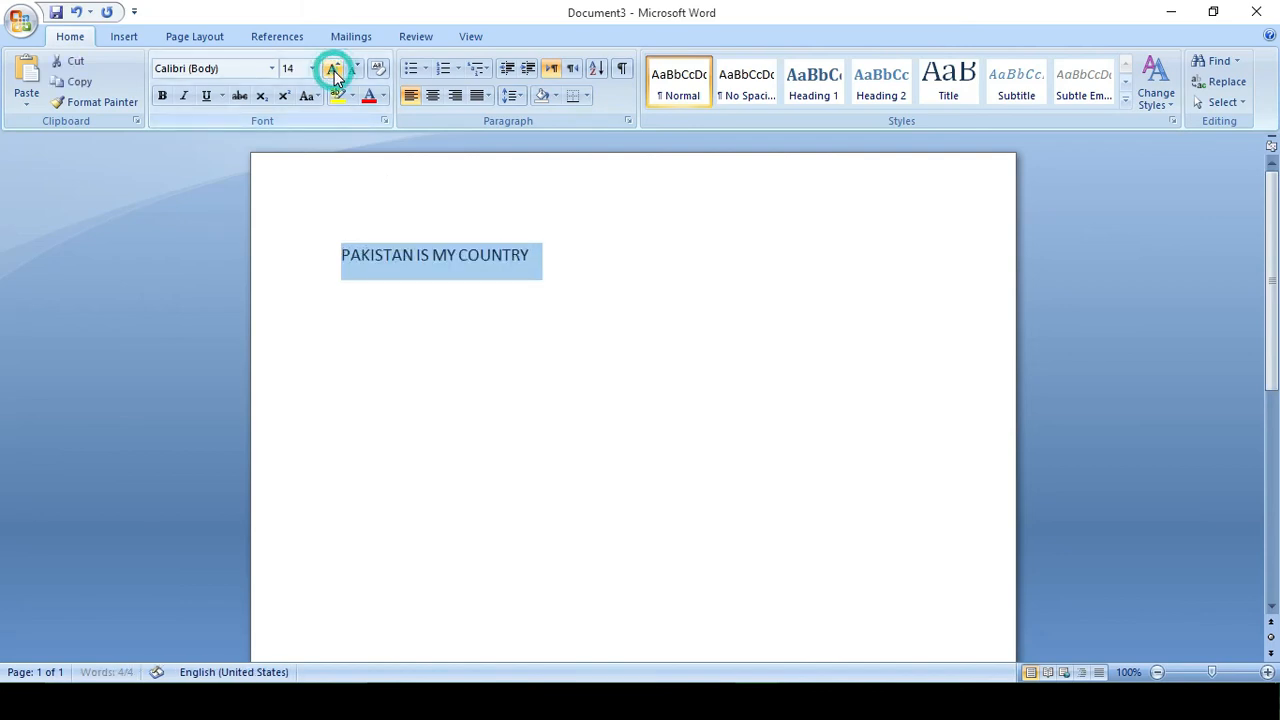
click(331, 70)
click(163, 97)
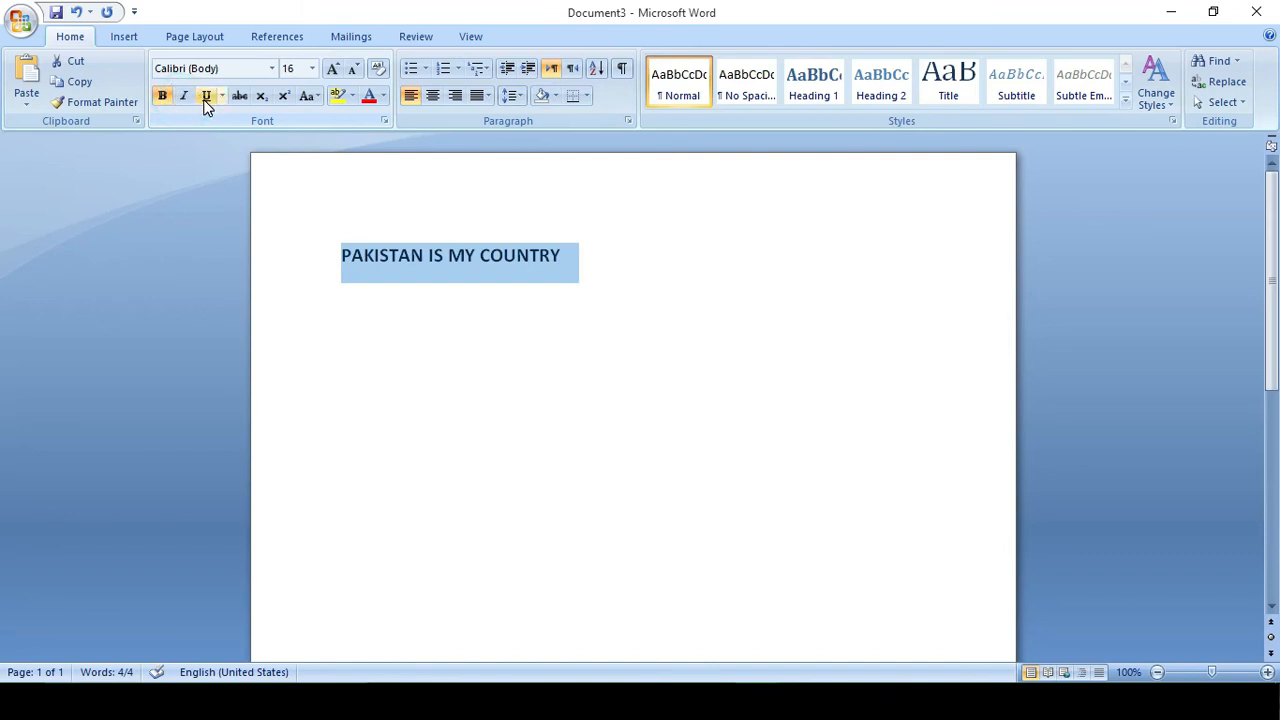
click(271, 68)
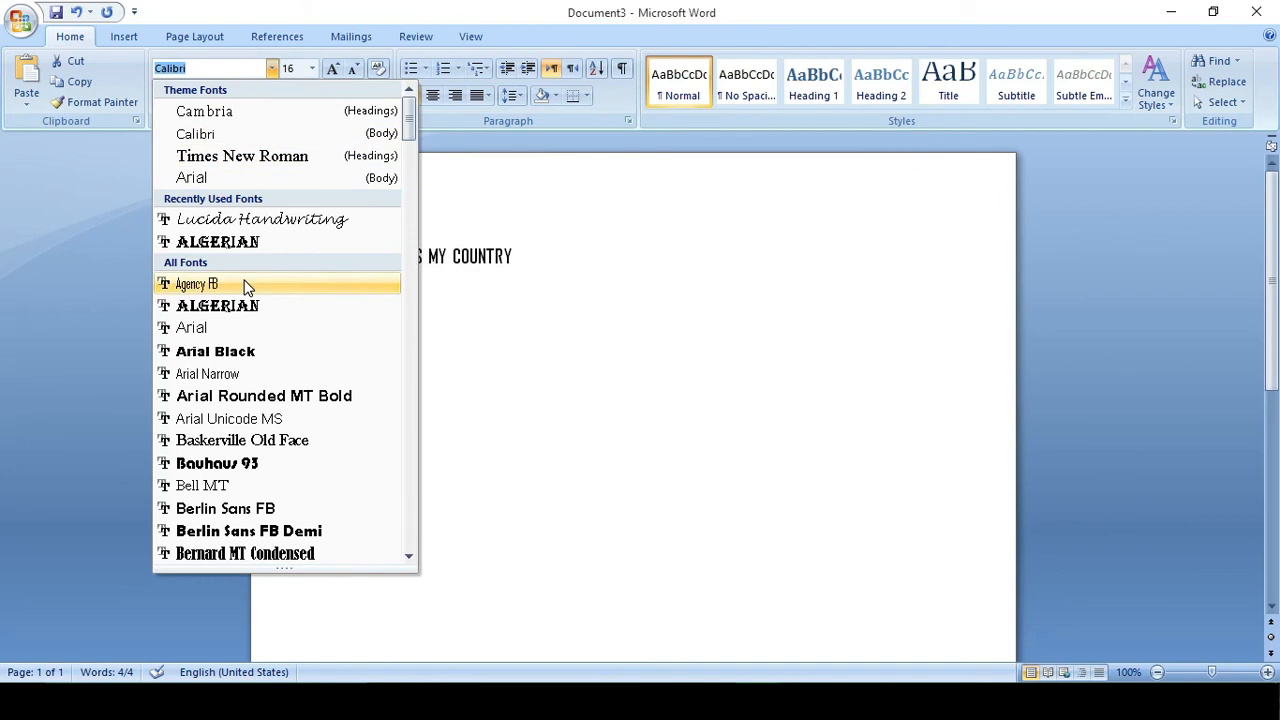
click(257, 508)
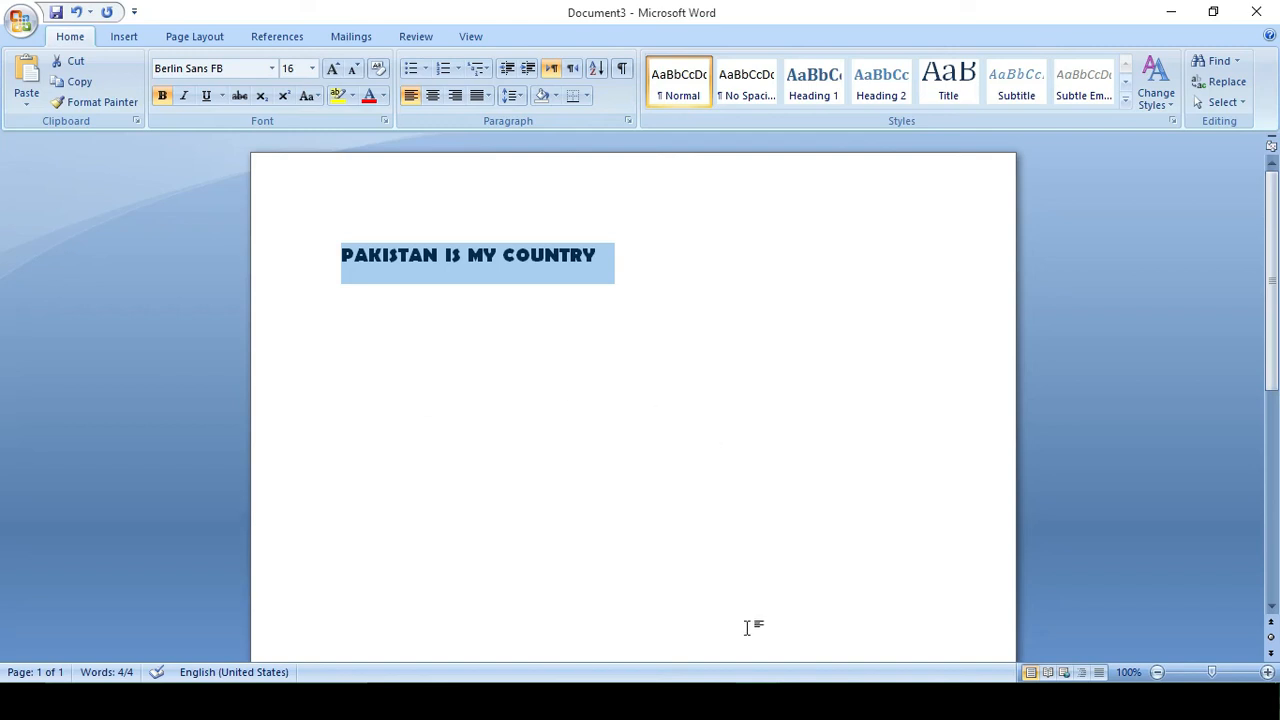
Switch to Document2 and replace all of its text with the line "PAKISTAN IS MY COUNTRY".
click(755, 668)
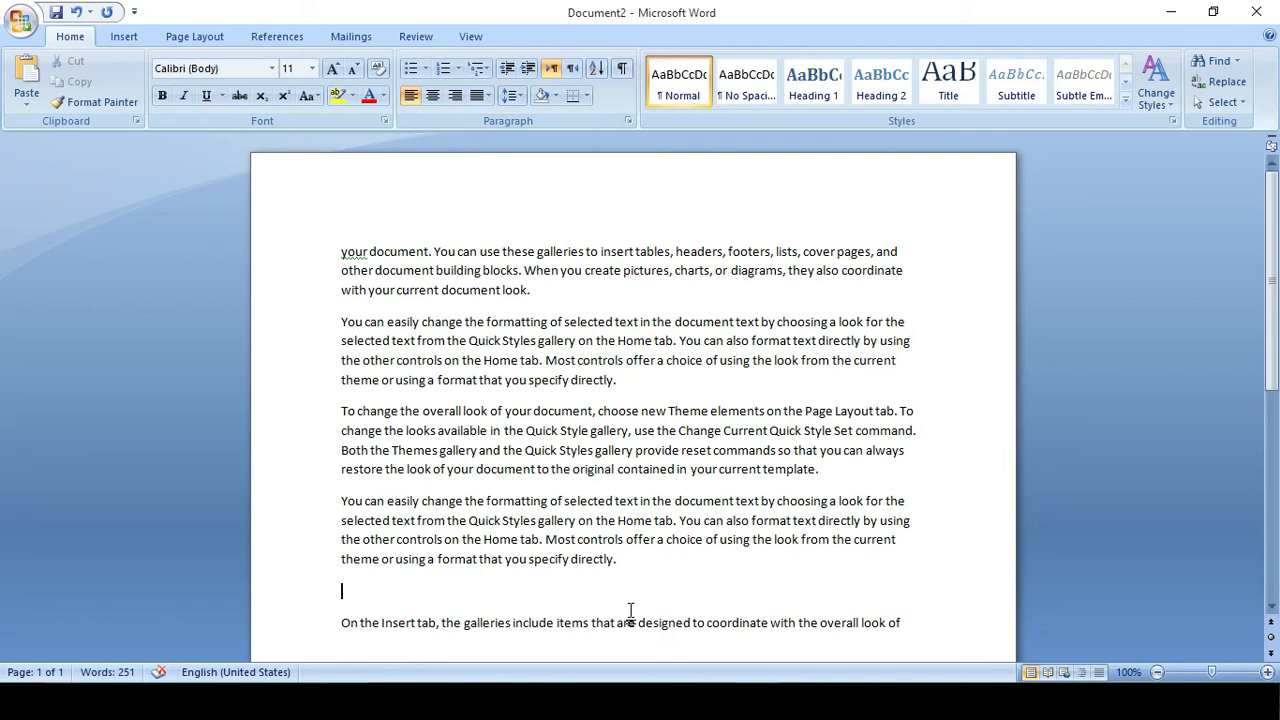
key(ctrl+a)
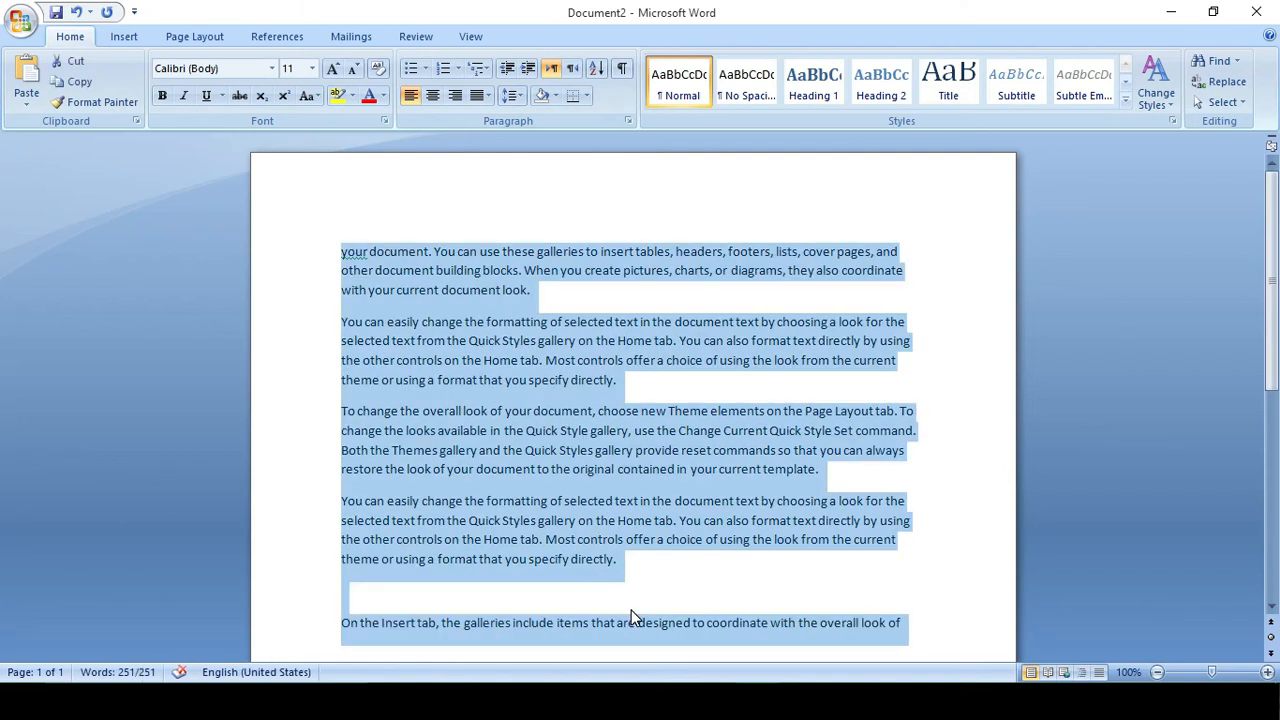
key(Delete)
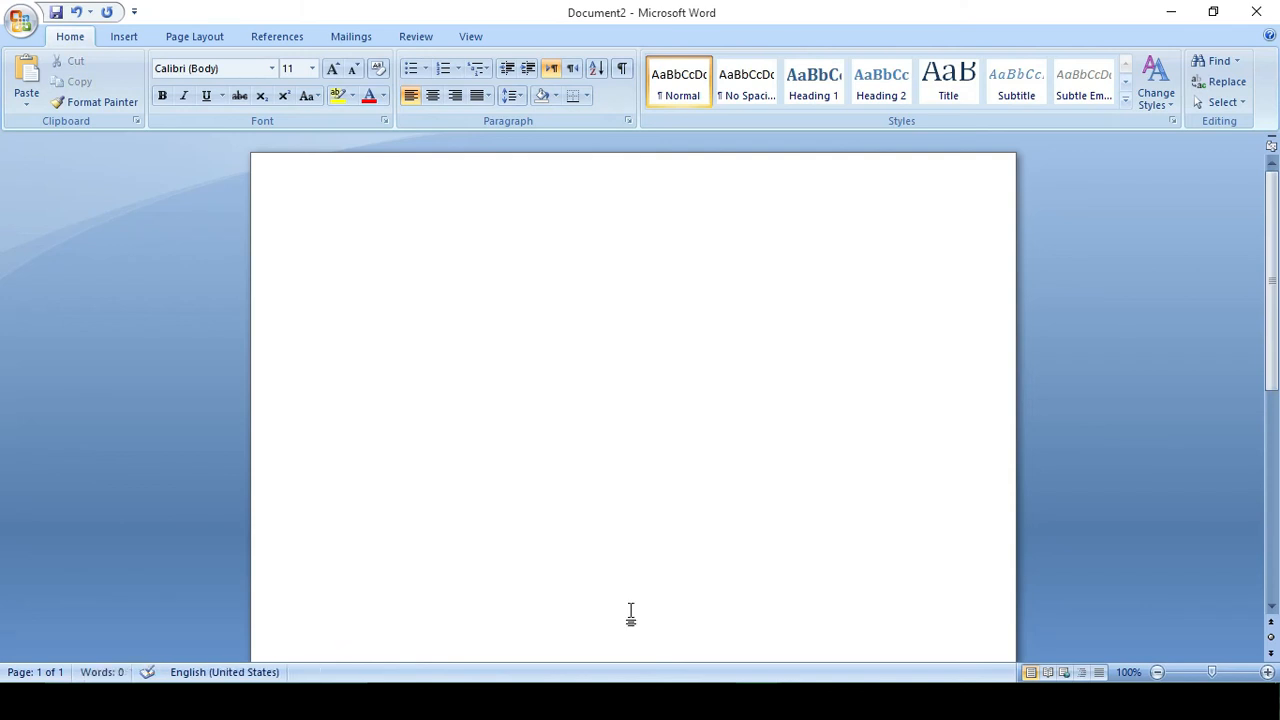
text(PAKISTAN IS MY)
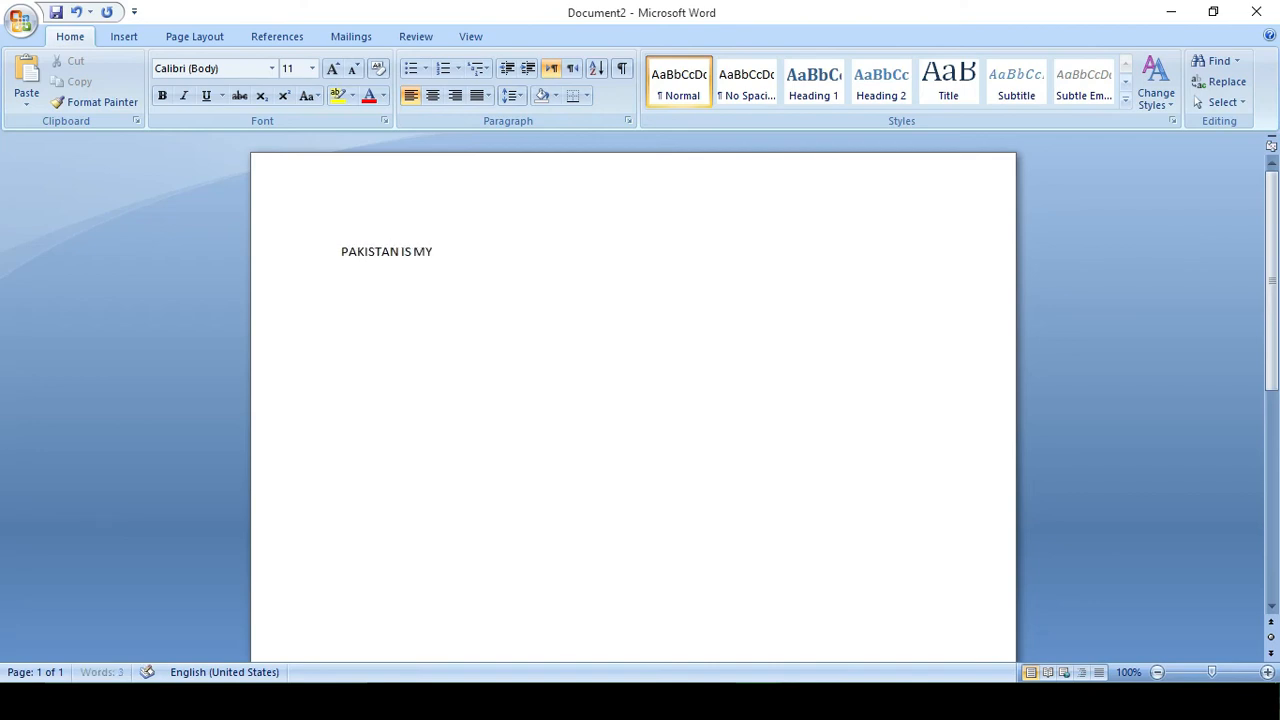
text( COUNTR)
key(Return)
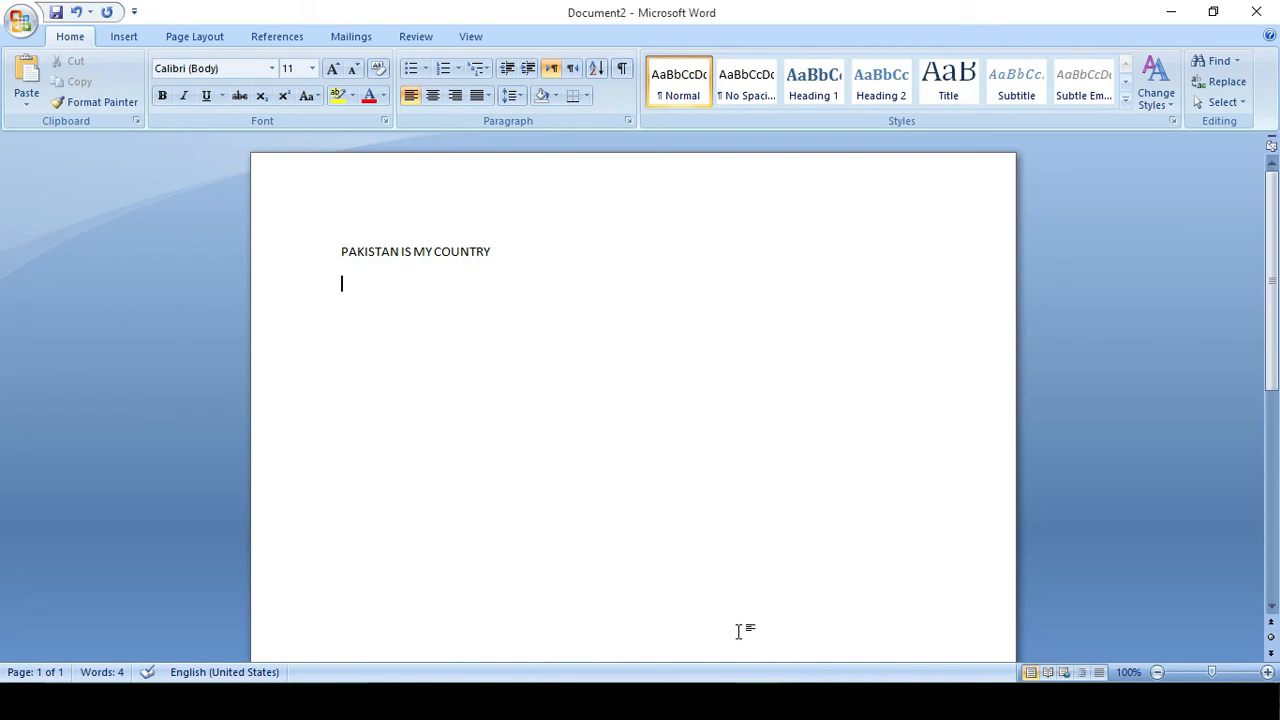
Use Format Painter to copy the formatting of Document3's line "PAKISTAN IS MY COUNTRY" onto the same line in Document2.
mouse_move(757, 700)
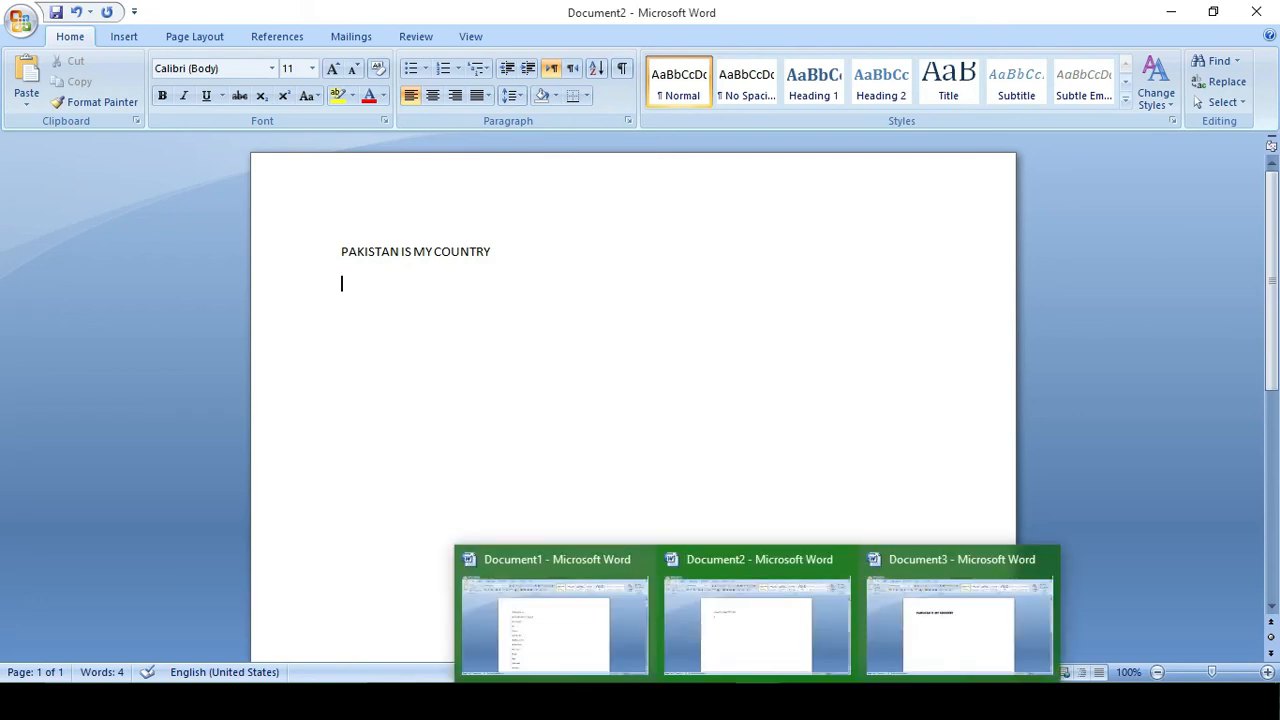
click(906, 626)
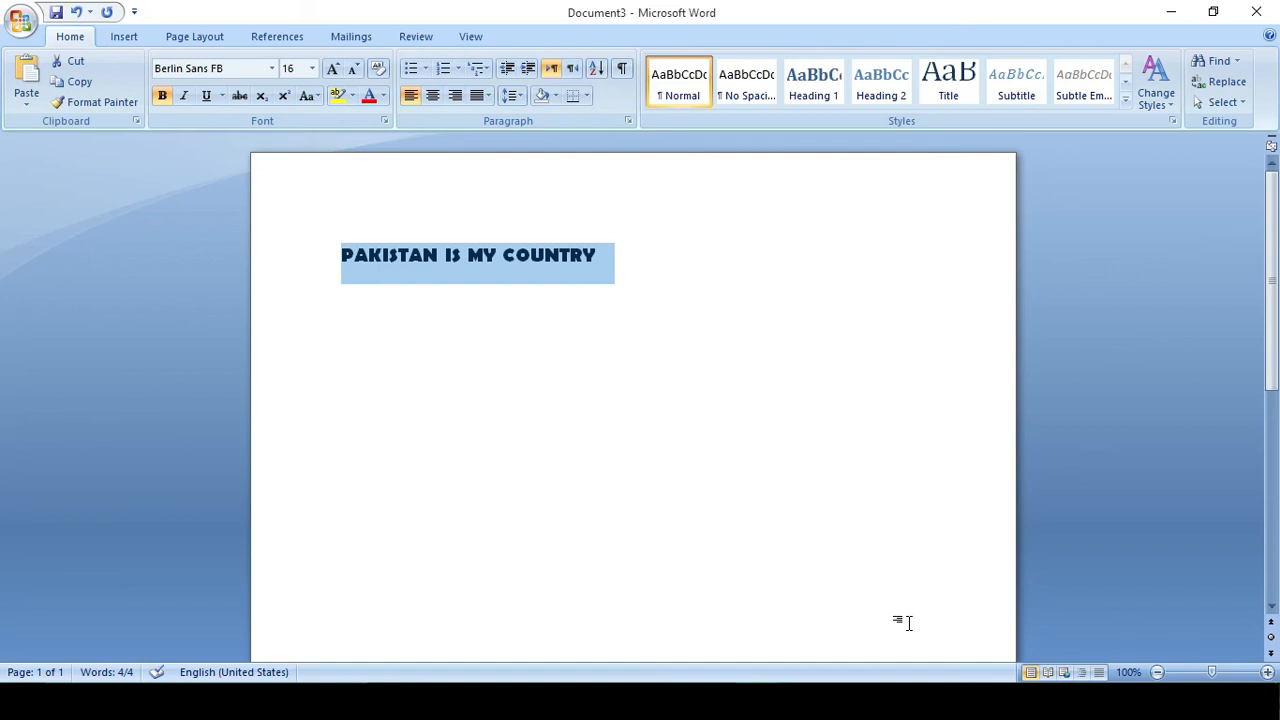
click(102, 104)
mouse_move(757, 700)
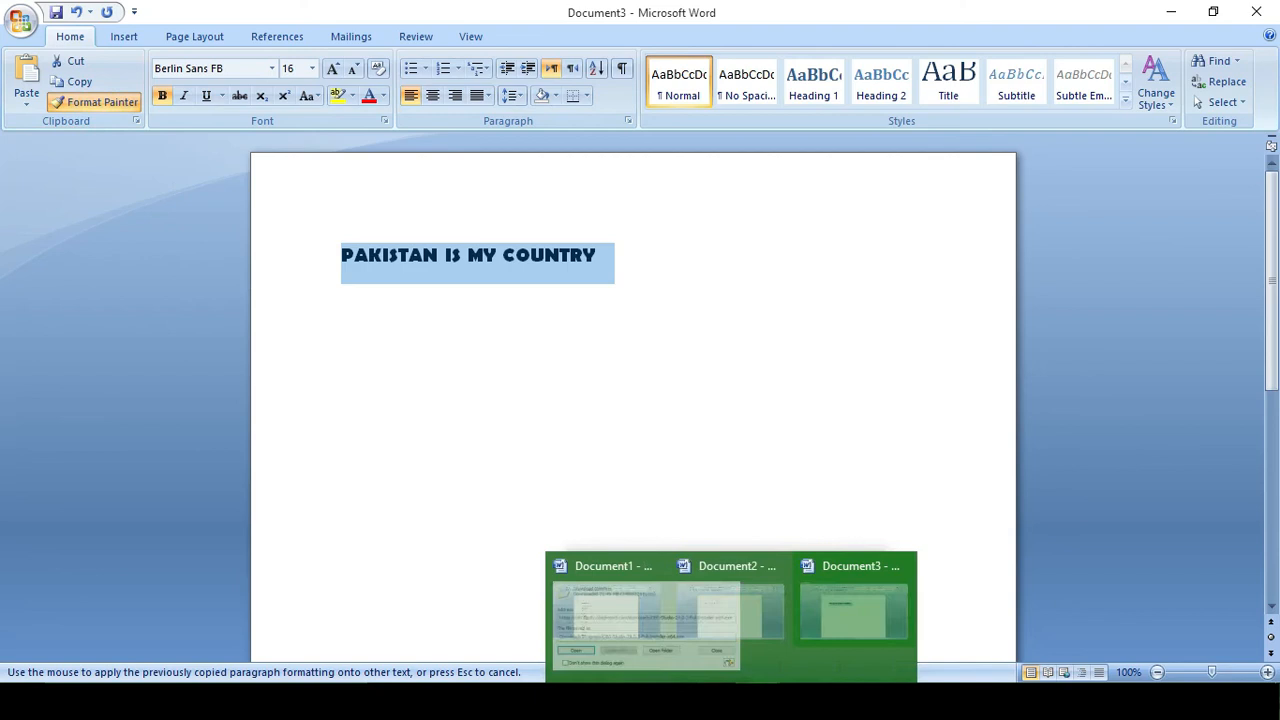
click(715, 652)
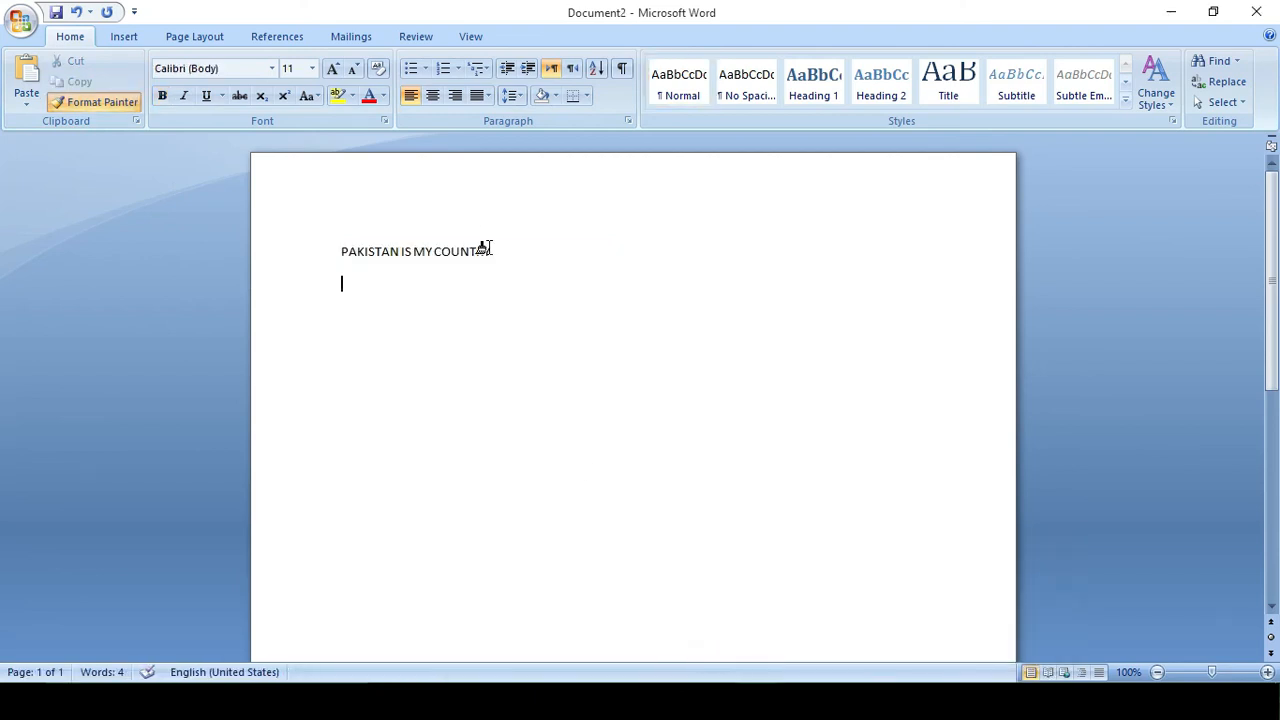
drag(489, 249, 345, 250)
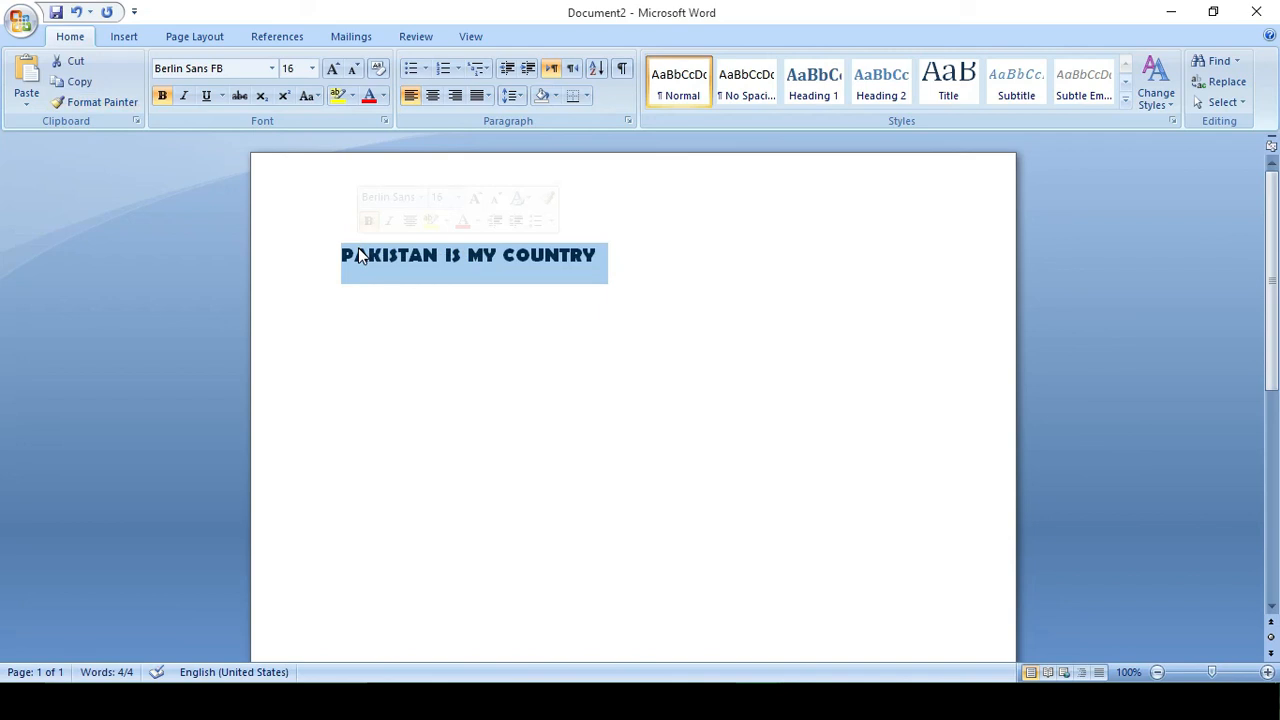
click(616, 261)
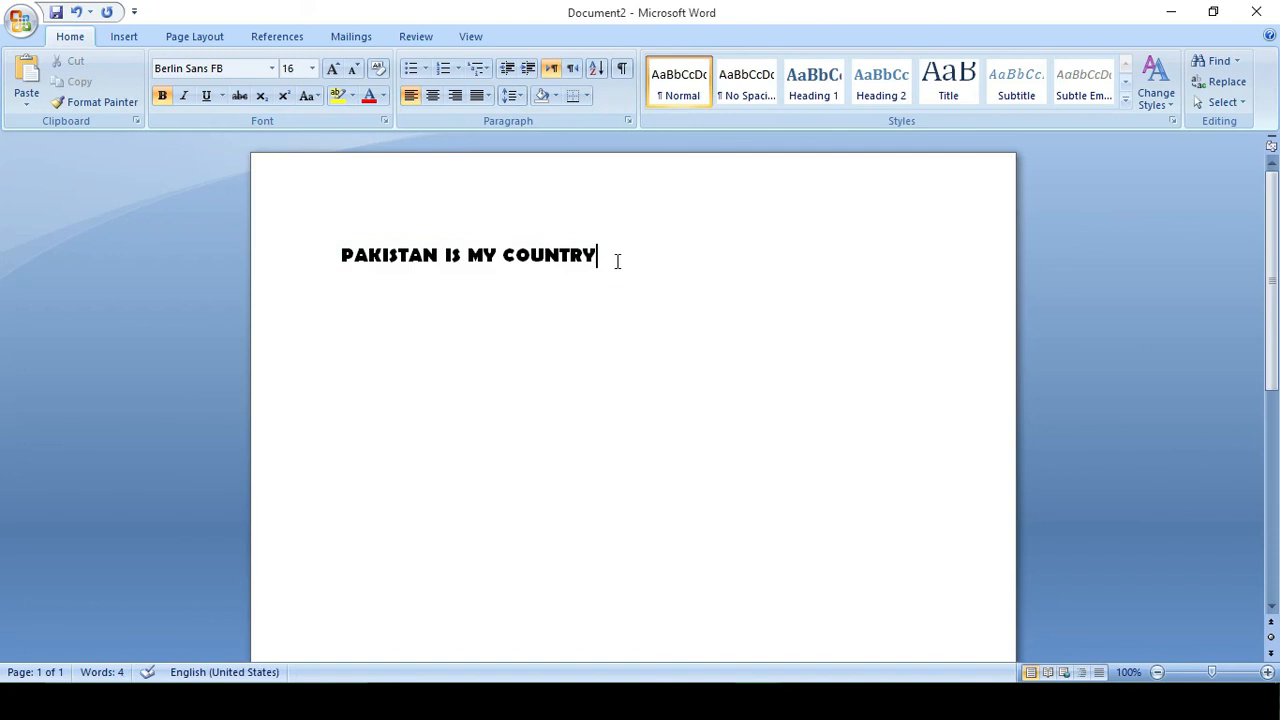
Replace all of the text in Document2 with the line "MY NEST FIREND".
key(Return)
key(ctrl+a)
key(Delete)
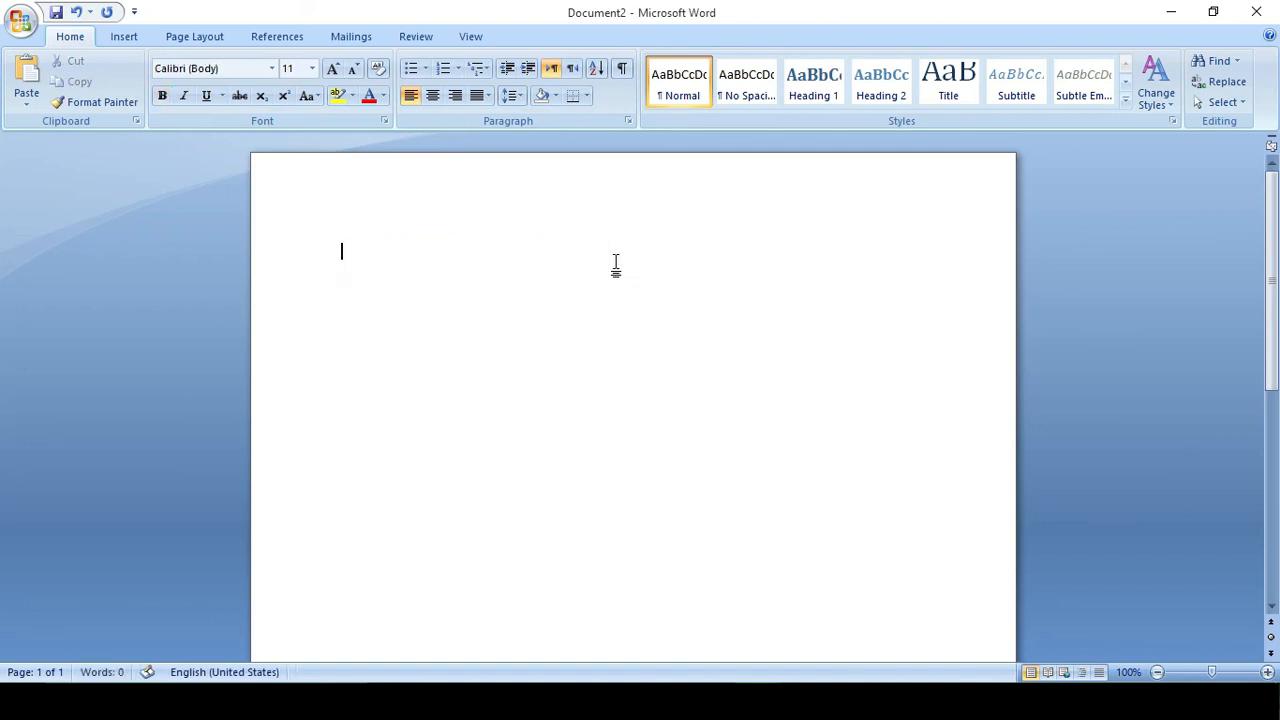
text(MY NEST FIREND)
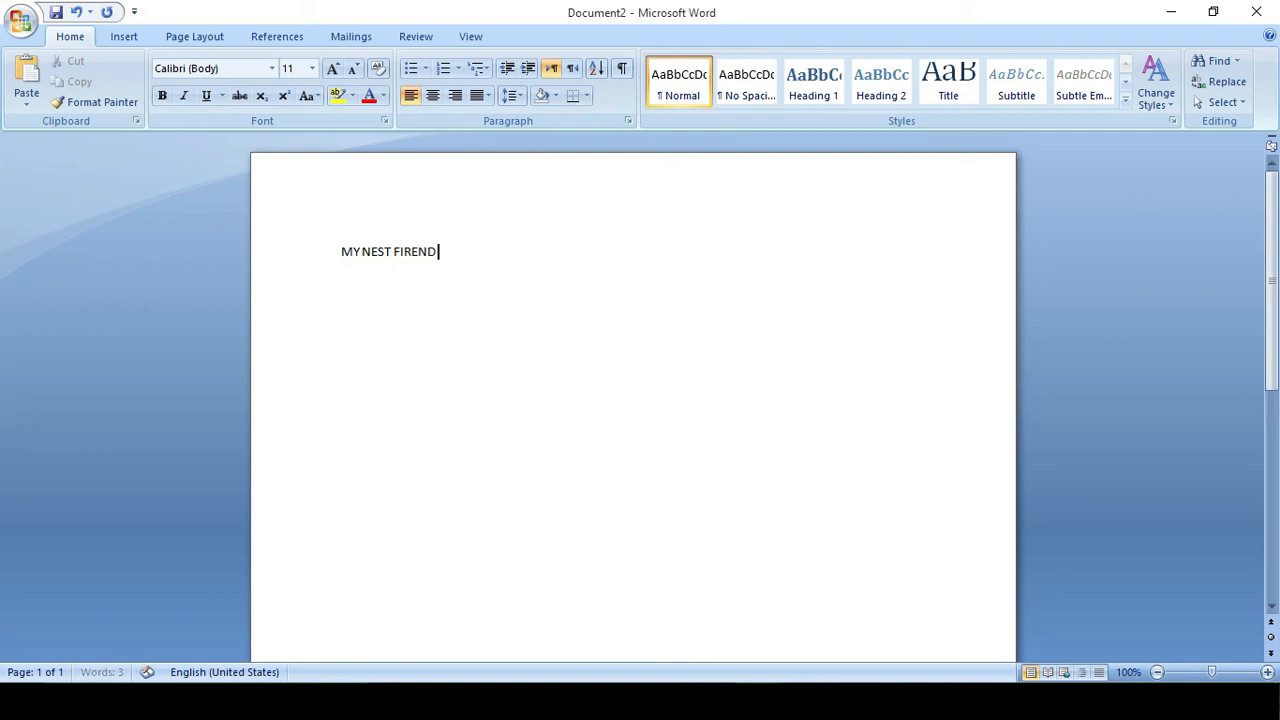
key(Return)
Correct the word "NEST" to "BEST" and start a new line after the text.
click(360, 251)
key(shift+Right)
key(Right)
key(shift+Right)
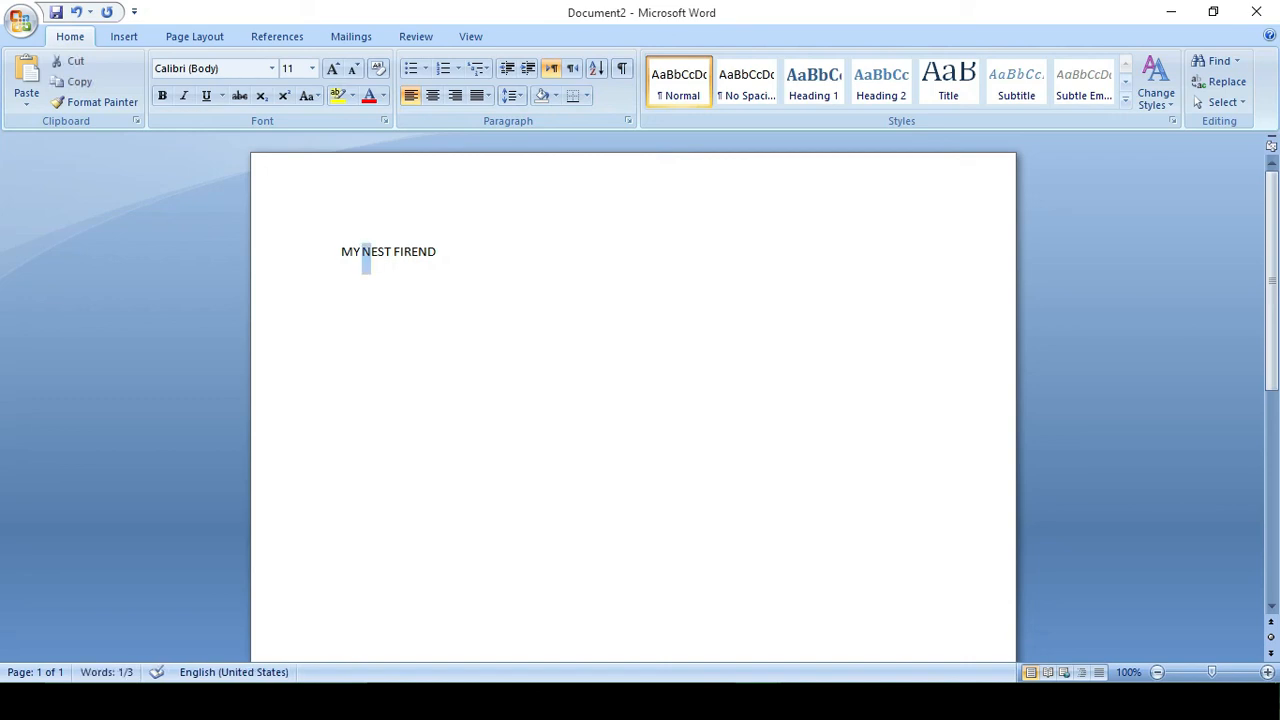
text(B)
key(ctrl+Right)
key(ctrl+Right)
key(Return)
Apply the formatting of Document3's line "PAKISTAN IS MY COUNTRY" to "MY BEST FIREND" in Document2 with Format Painter.
mouse_move(757, 700)
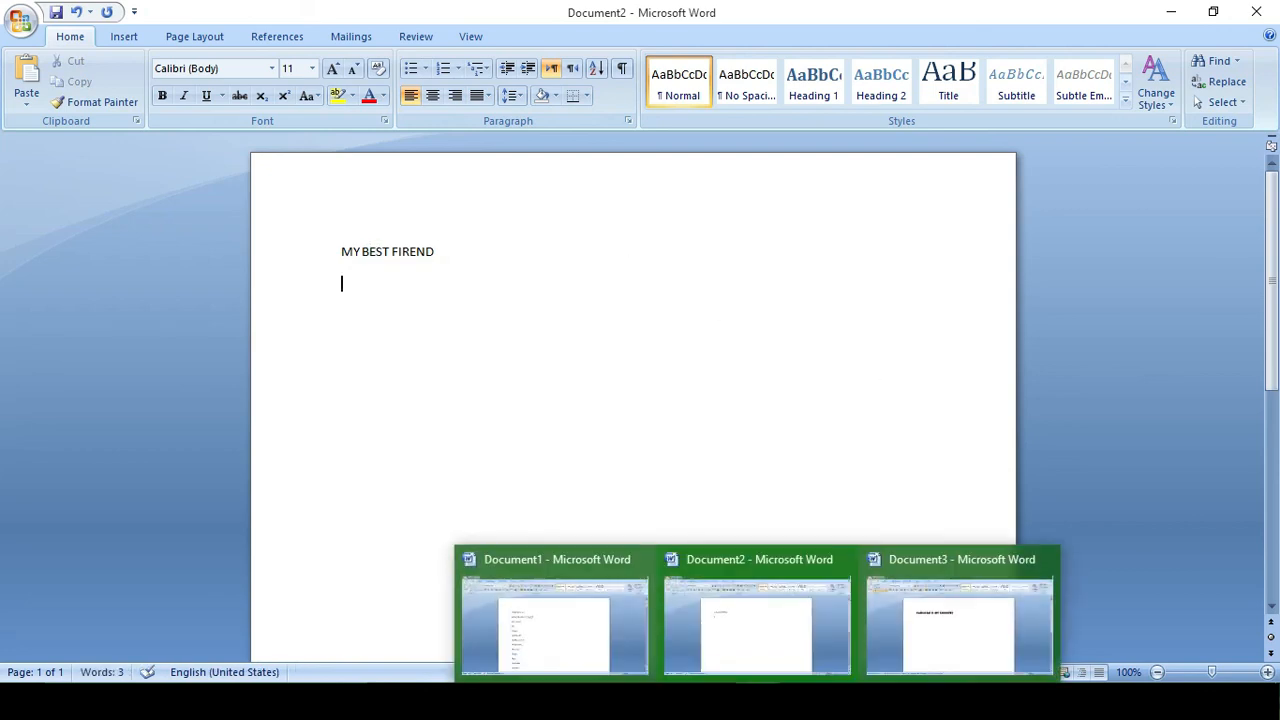
click(892, 616)
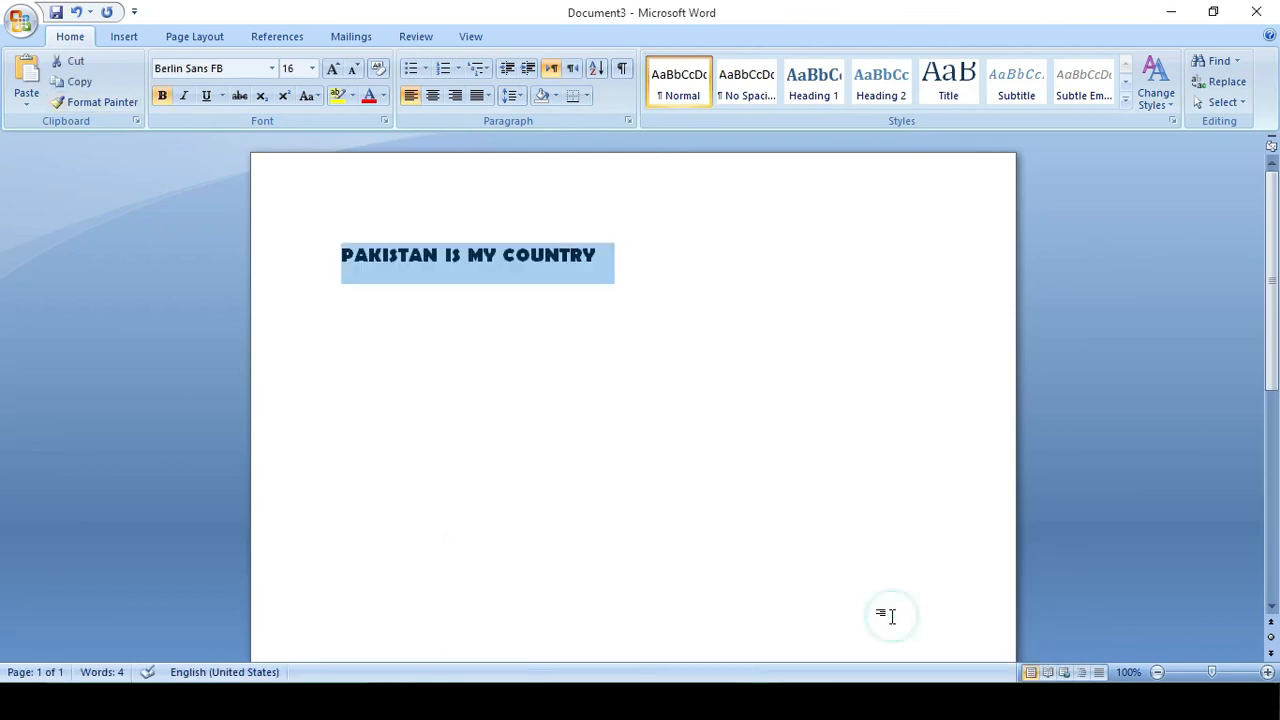
click(98, 102)
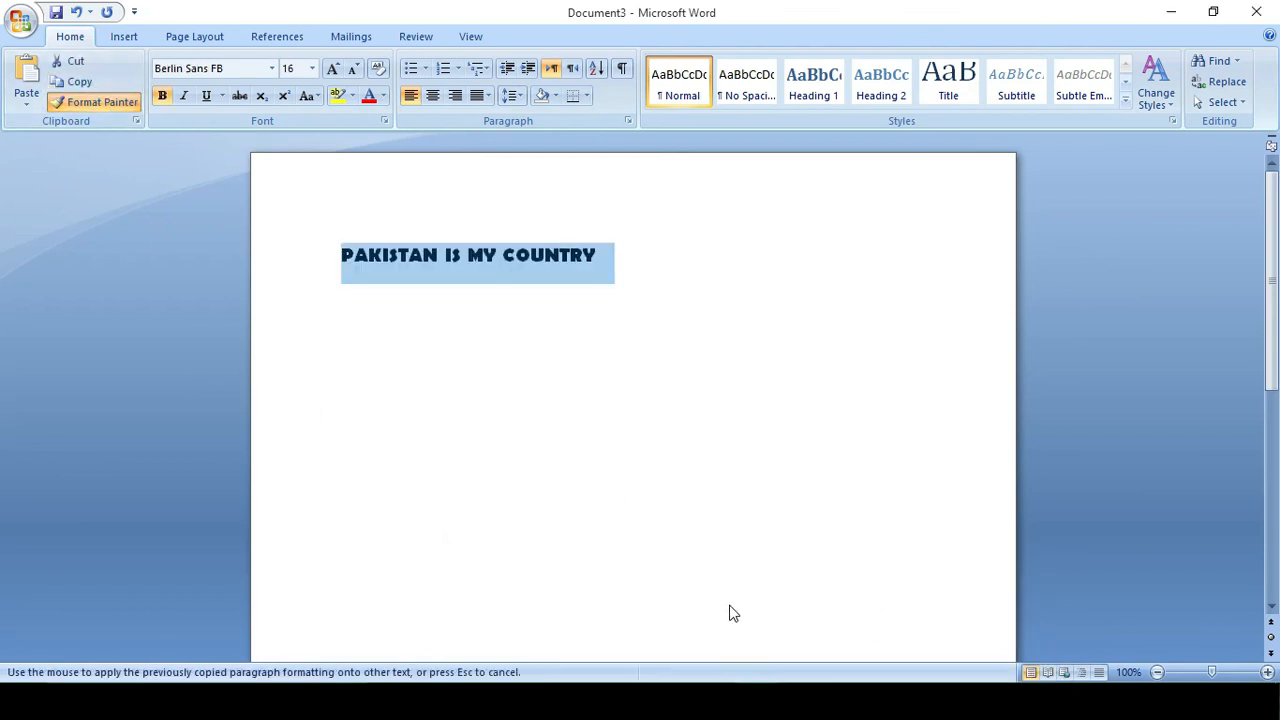
mouse_move(751, 674)
click(737, 638)
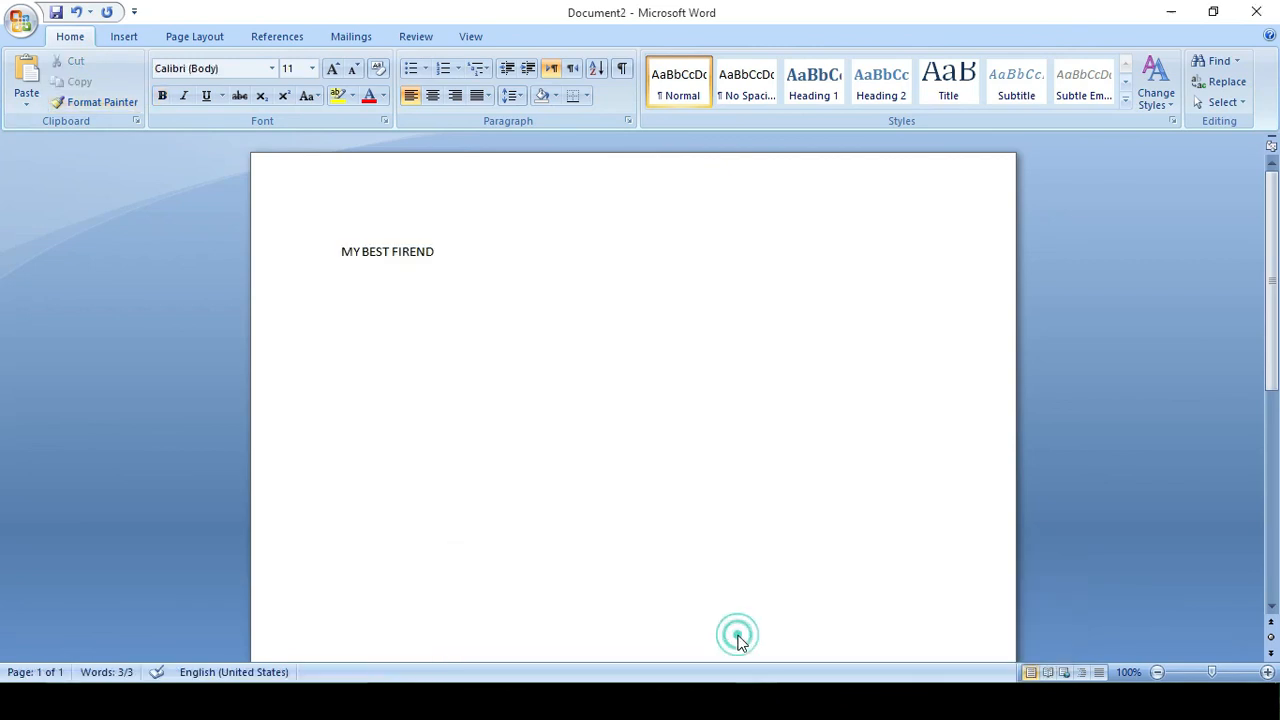
drag(435, 252, 350, 256)
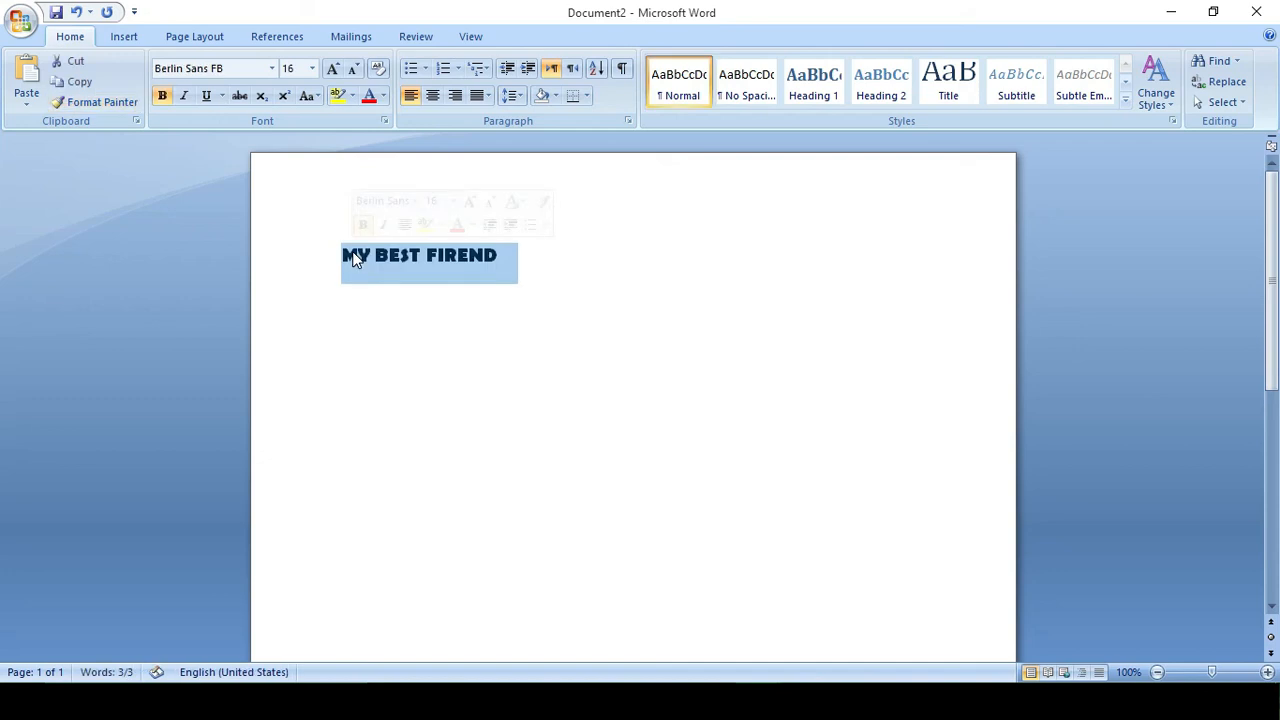